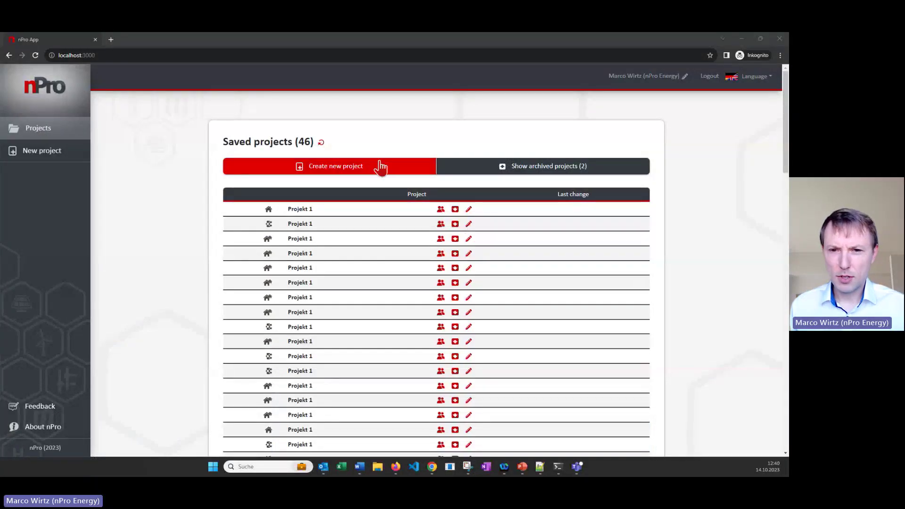
Create a new project of type Building with the default project name and location.
left_click(378, 167)
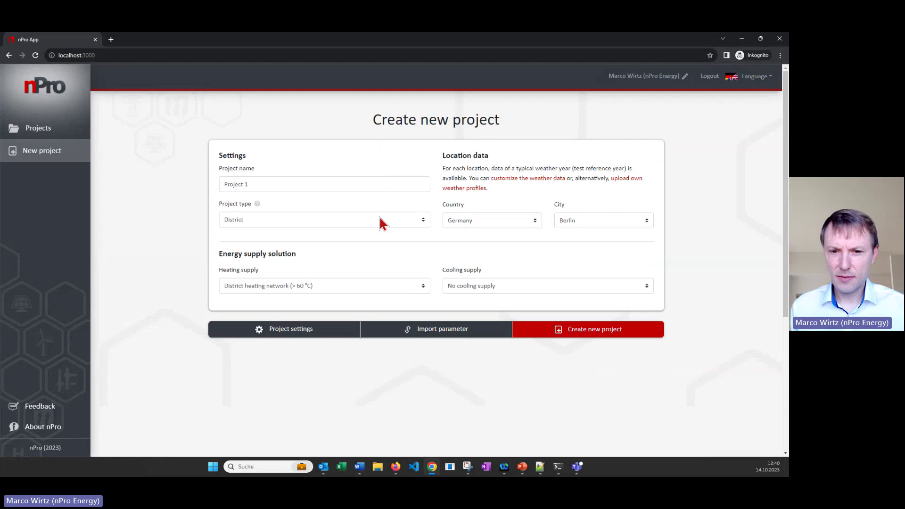
left_click(334, 221)
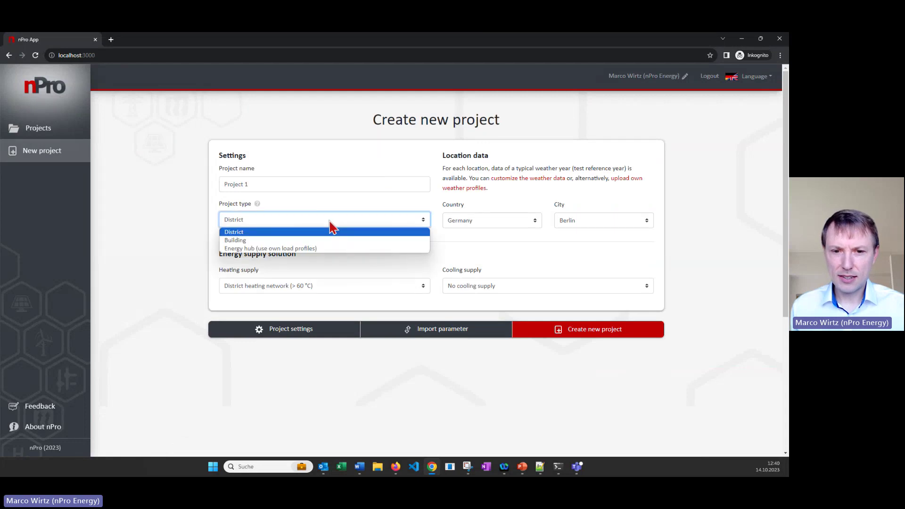
left_click(296, 242)
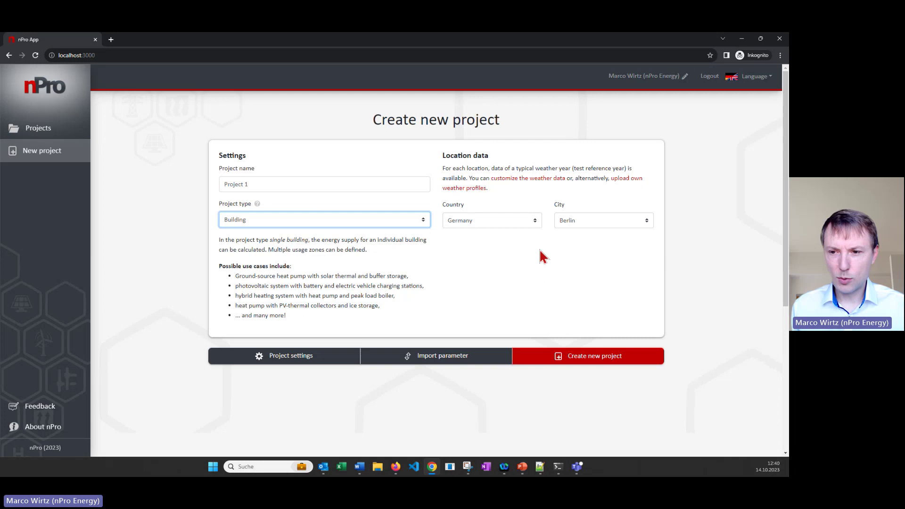
left_click(548, 363)
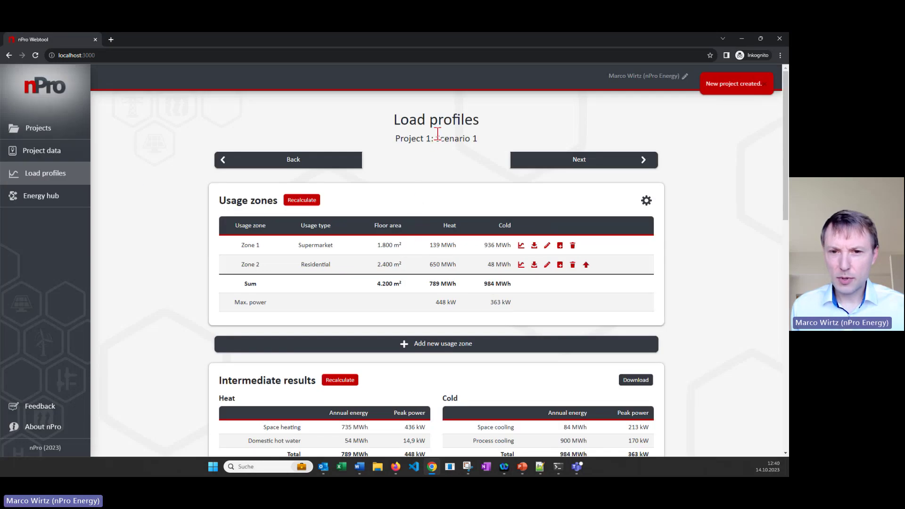
Examine the settings of usage zone Zone 2 and the selectable usage types, leaving without saving.
scroll(396, 200, "down", 1)
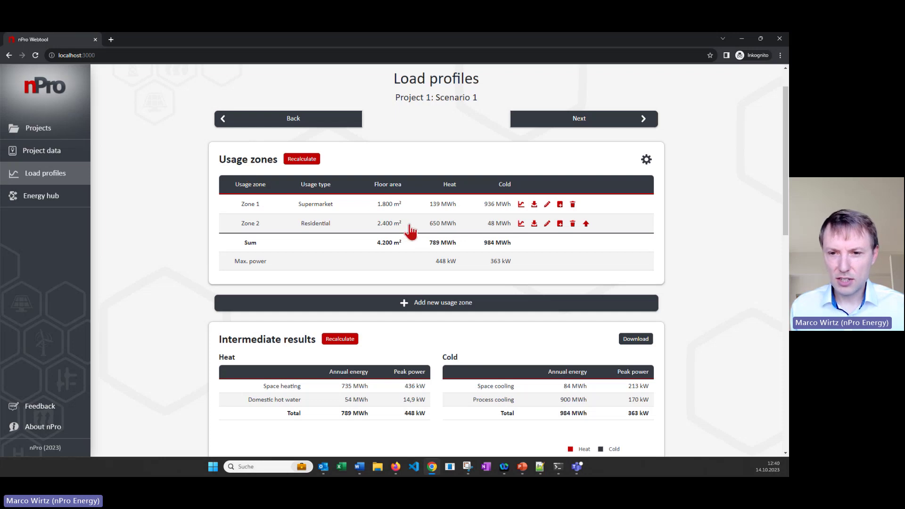
left_click(410, 226)
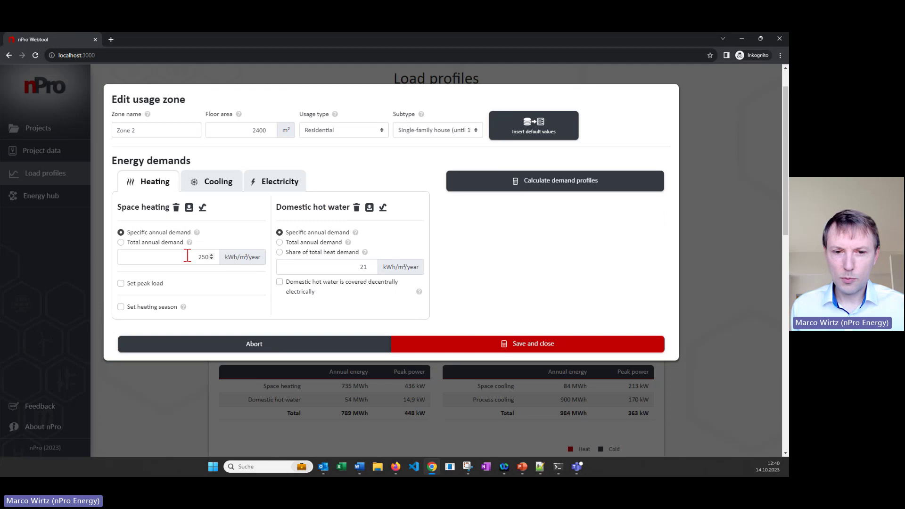
left_click(365, 137)
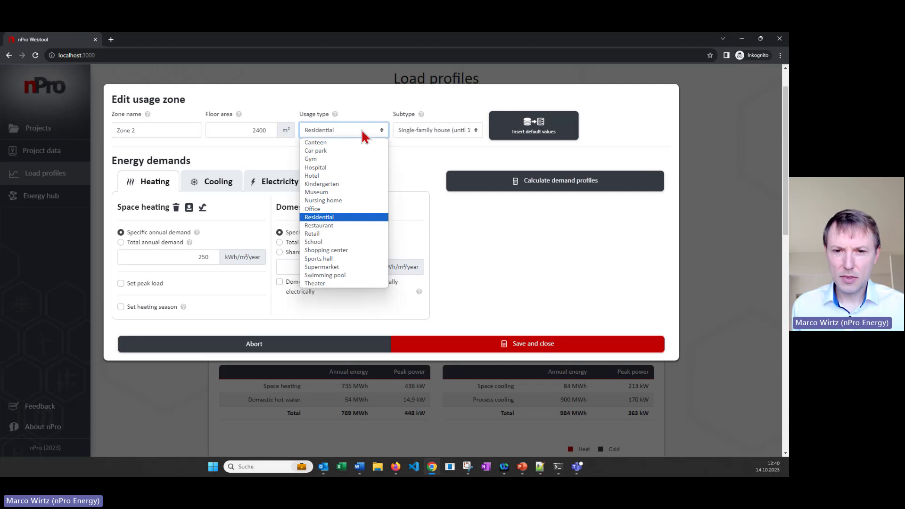
left_click(422, 157)
left_click(354, 350)
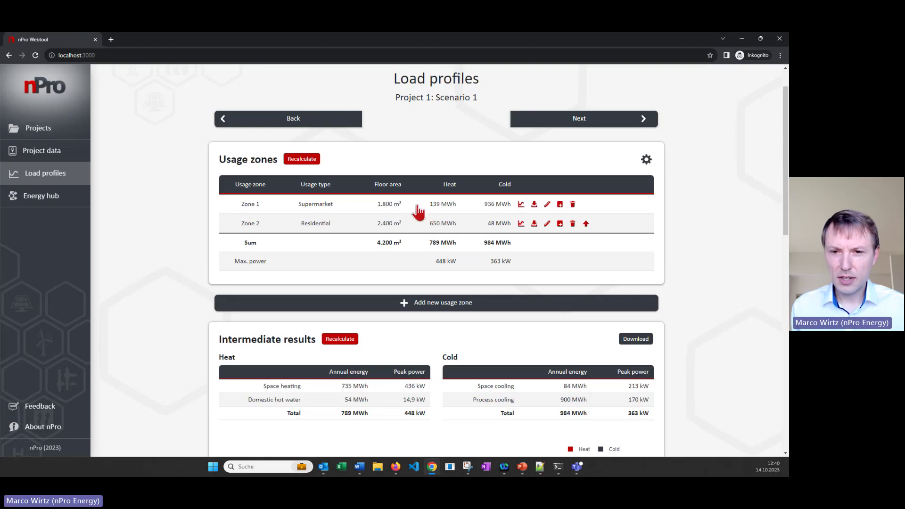
Remove the process cooling demand from usage zone Zone 1 and save the zone.
left_click(419, 212)
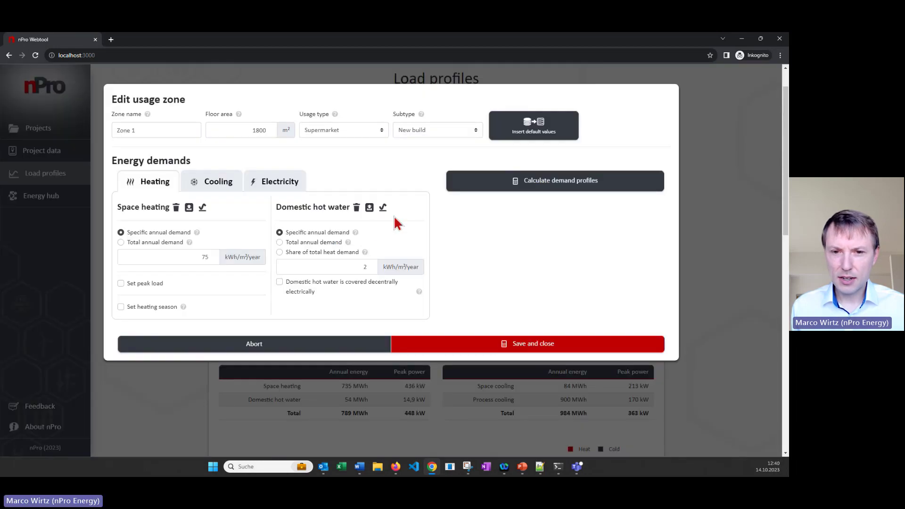
left_click(219, 183)
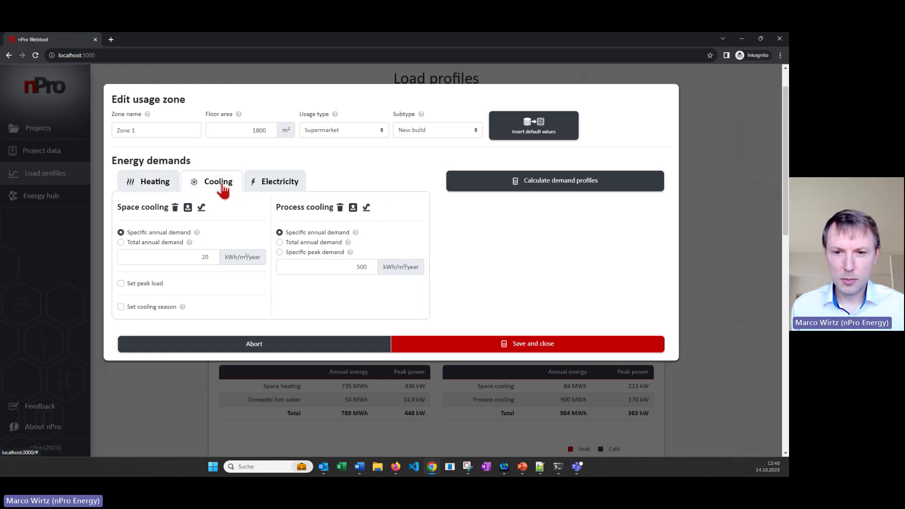
left_click(340, 207)
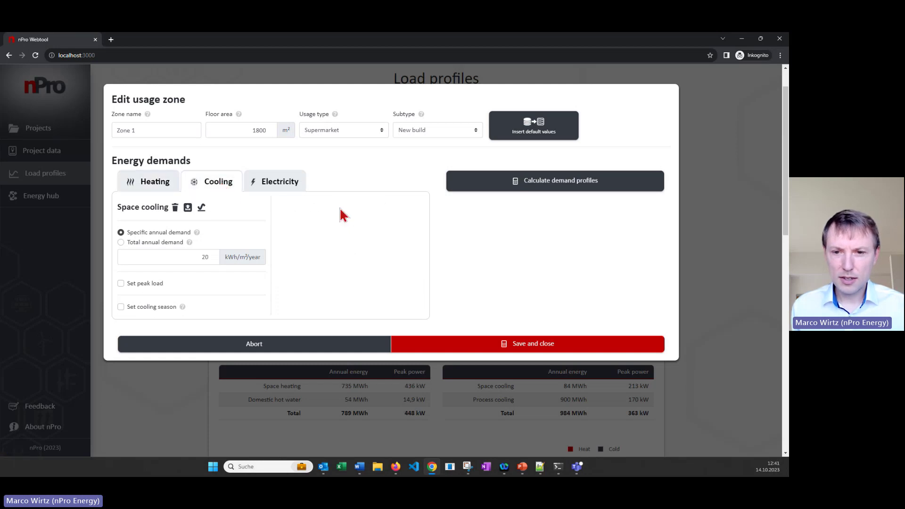
left_click(419, 349)
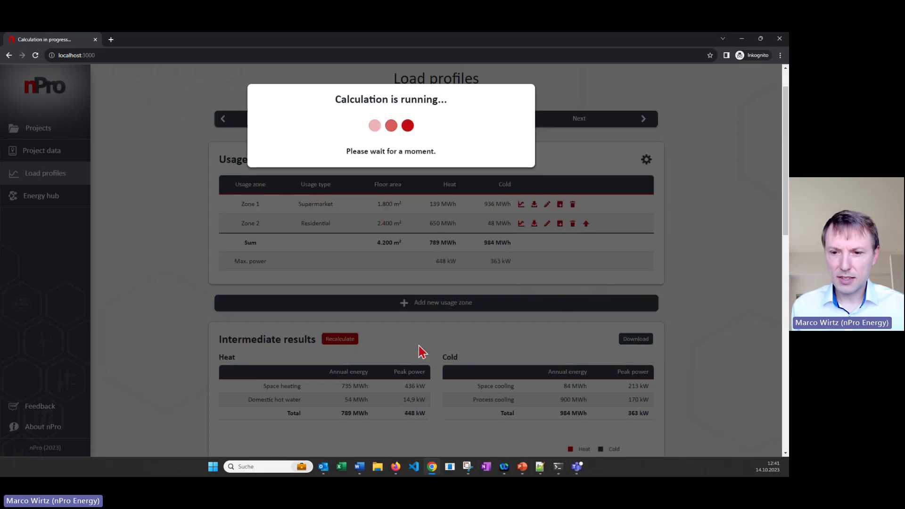
Review the intermediate heat and cold results, showing the demand chart as an annual profile.
scroll(431, 324, "down", 2)
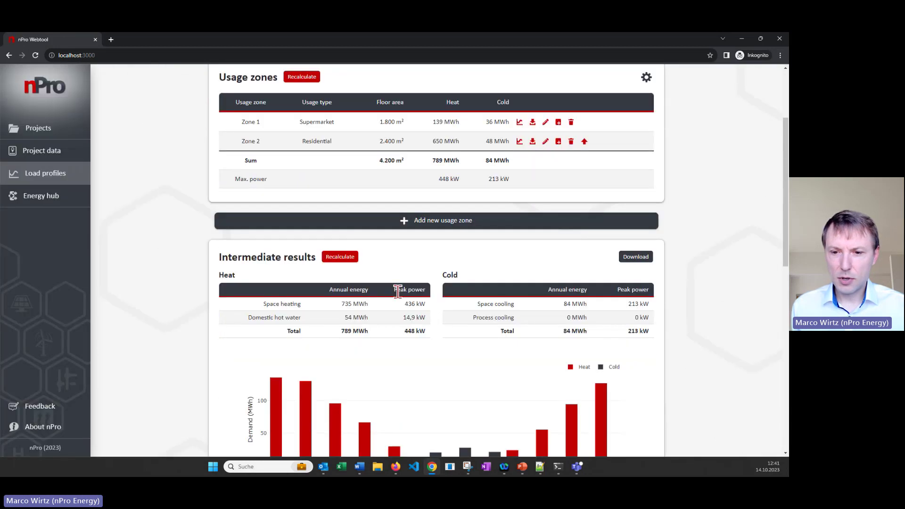
scroll(403, 306, "down", 1)
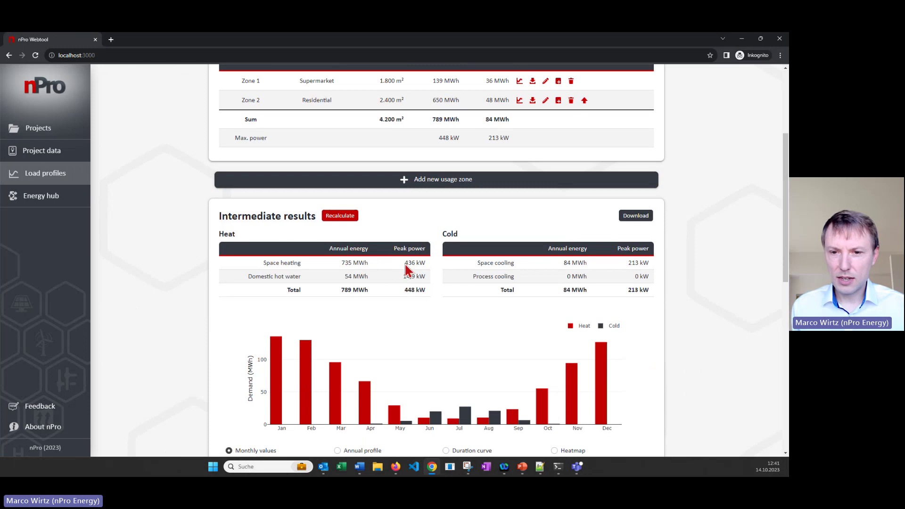
scroll(410, 264, "down", 1)
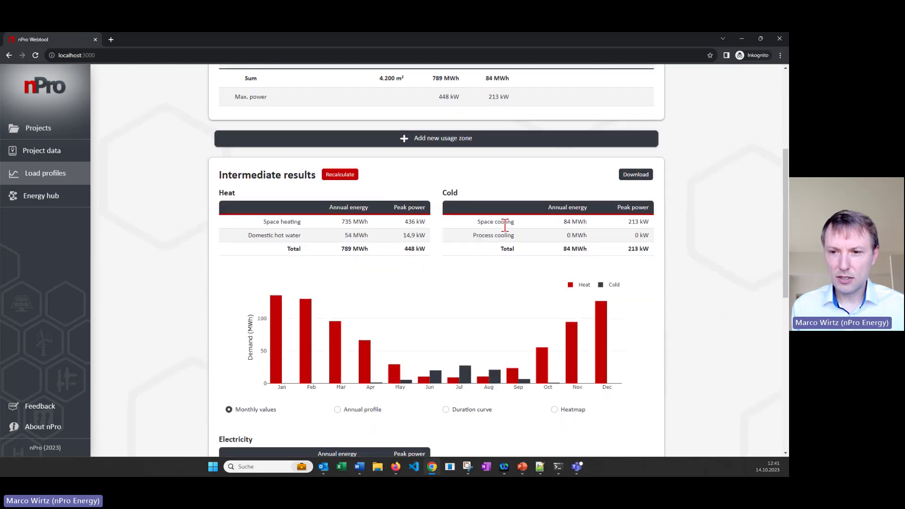
scroll(497, 237, "down", 1)
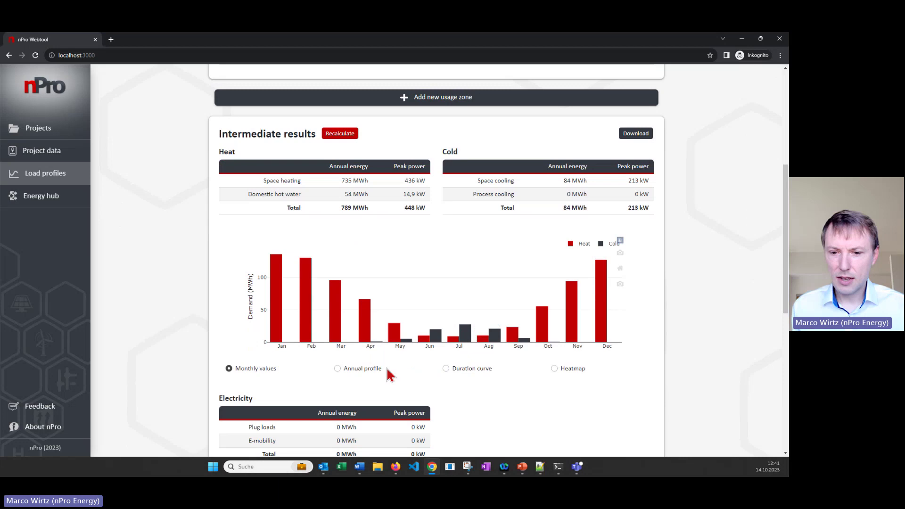
left_click(361, 367)
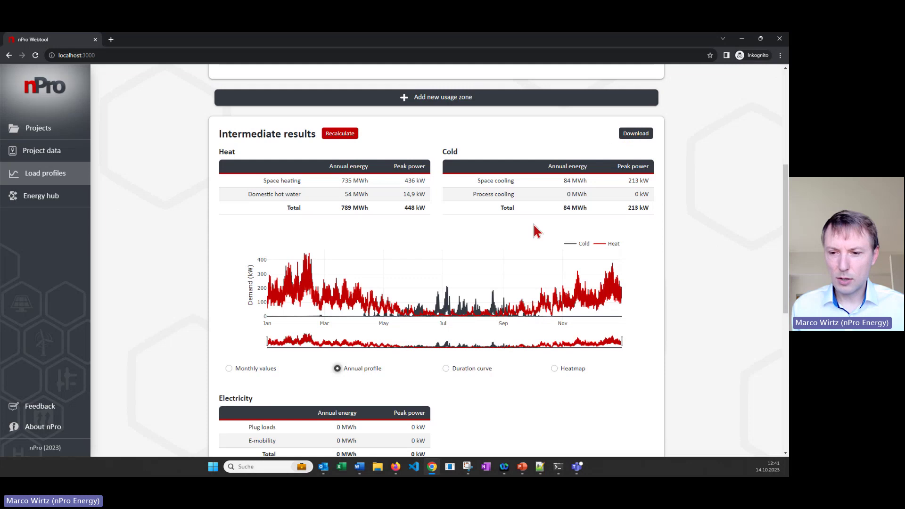
scroll(495, 291, "down", 2)
scroll(496, 291, "up", 8)
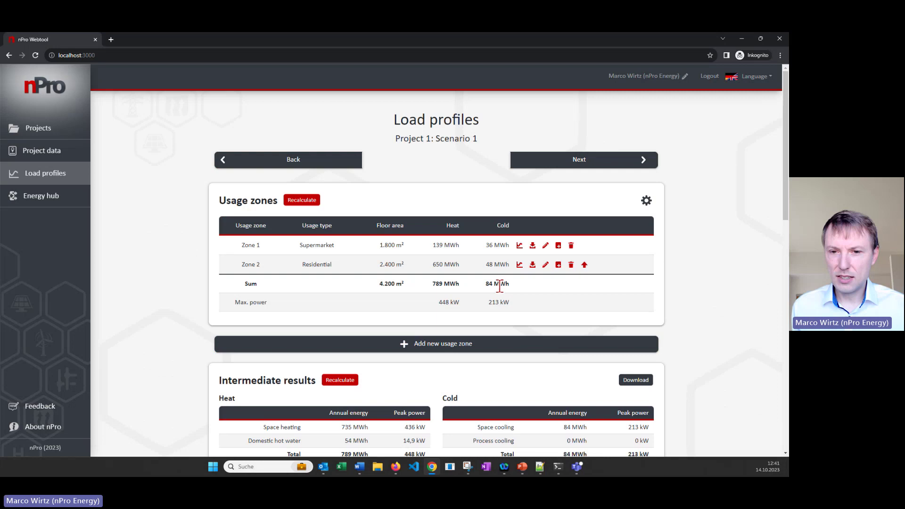
In the energy hub, add an air-source heat pump to the energy system and remove Geothermal 1.
left_click(525, 163)
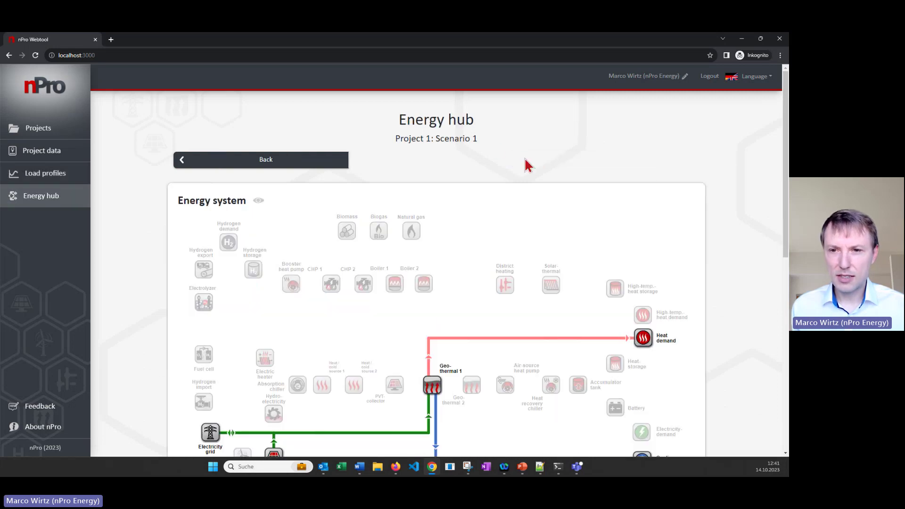
scroll(444, 206, "down", 2)
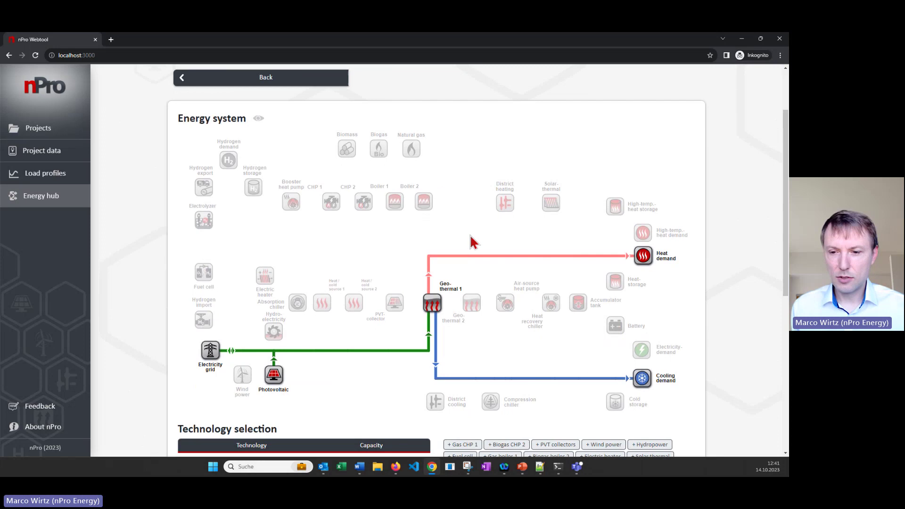
scroll(473, 242, "down", 1)
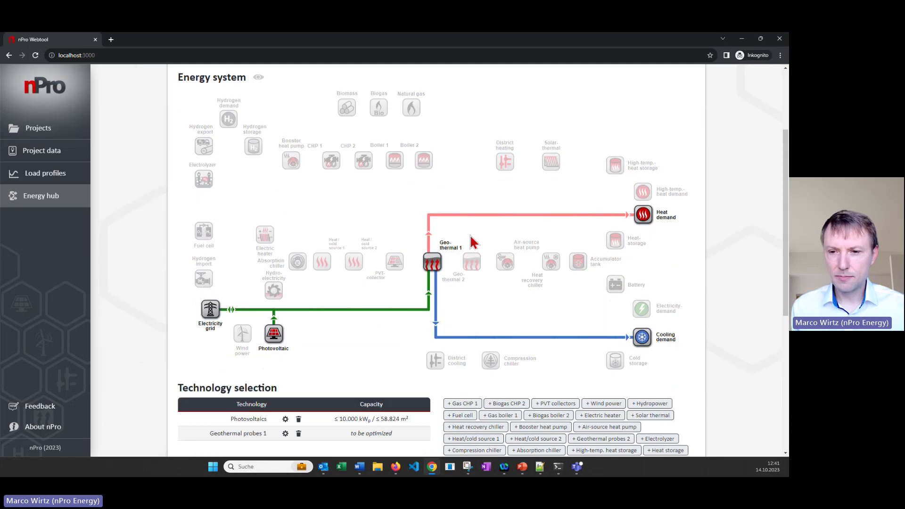
left_click(499, 263)
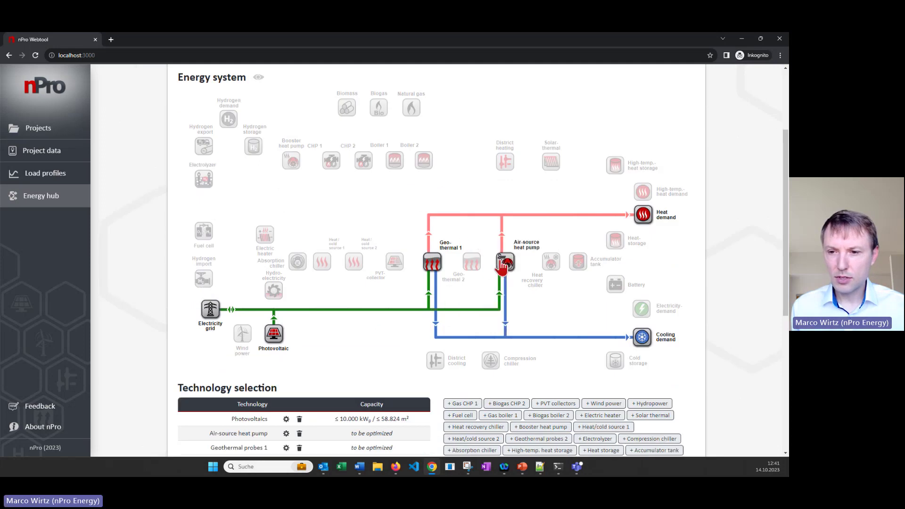
left_click(434, 265)
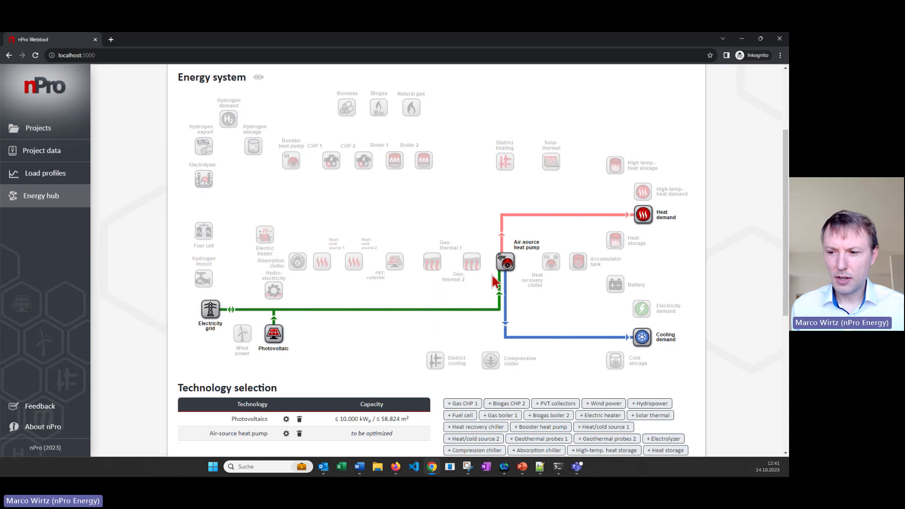
Open the settings of the air-source heat pump in the technology selection.
scroll(494, 282, "down", 1)
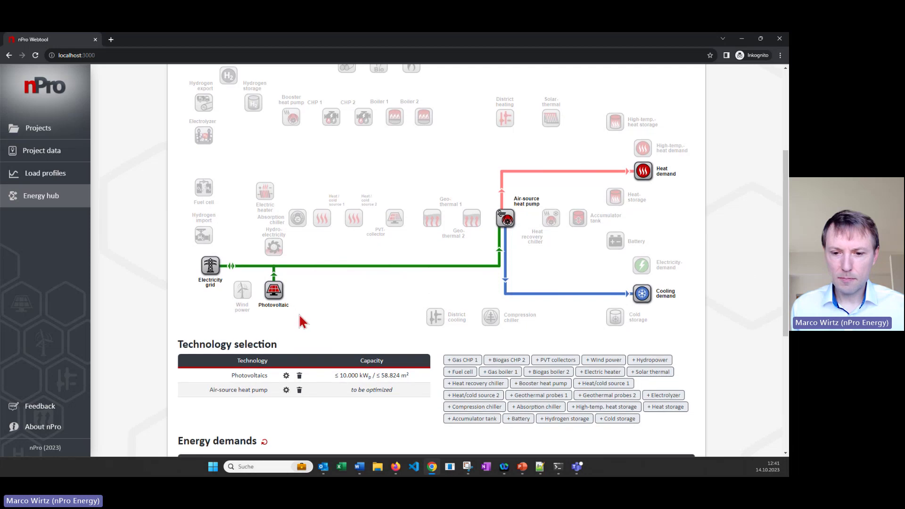
scroll(299, 320, "down", 1)
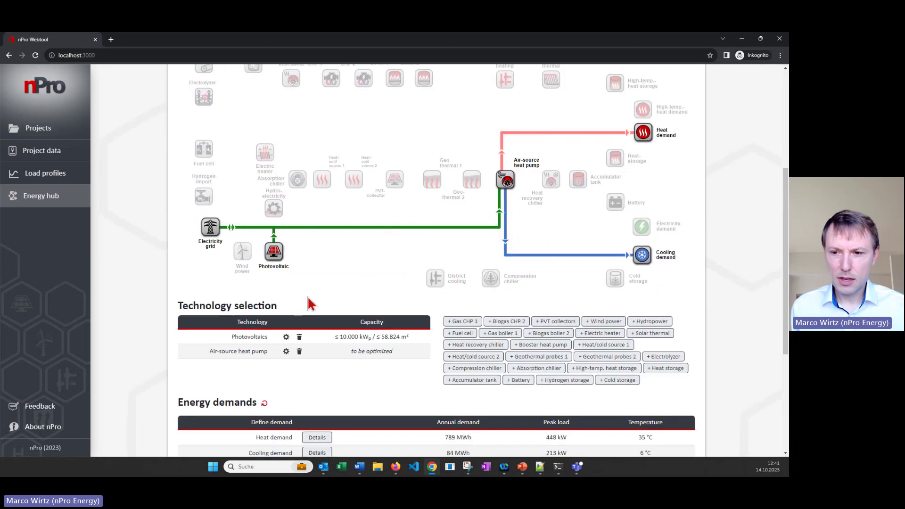
left_click(257, 356)
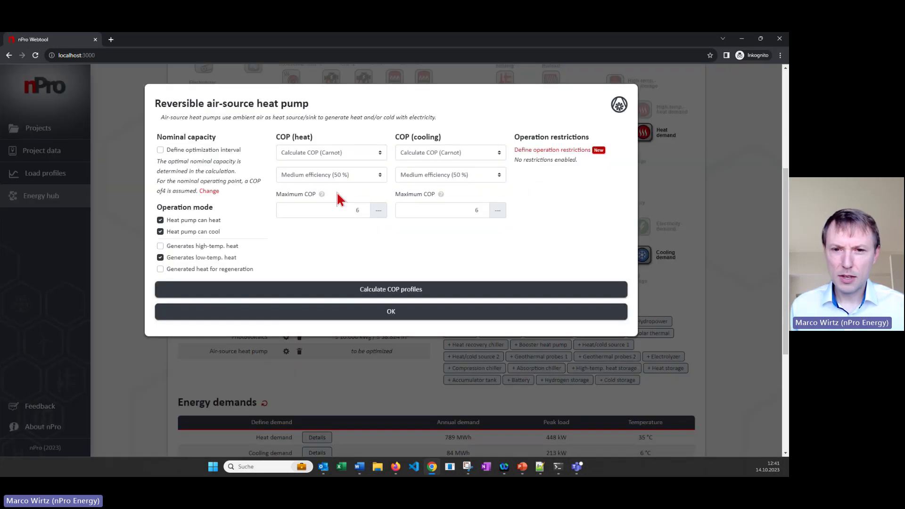
Try product data for the heating COP, look at the new heat pump definition, and return to Calculate COP (Carnot).
left_click(359, 154)
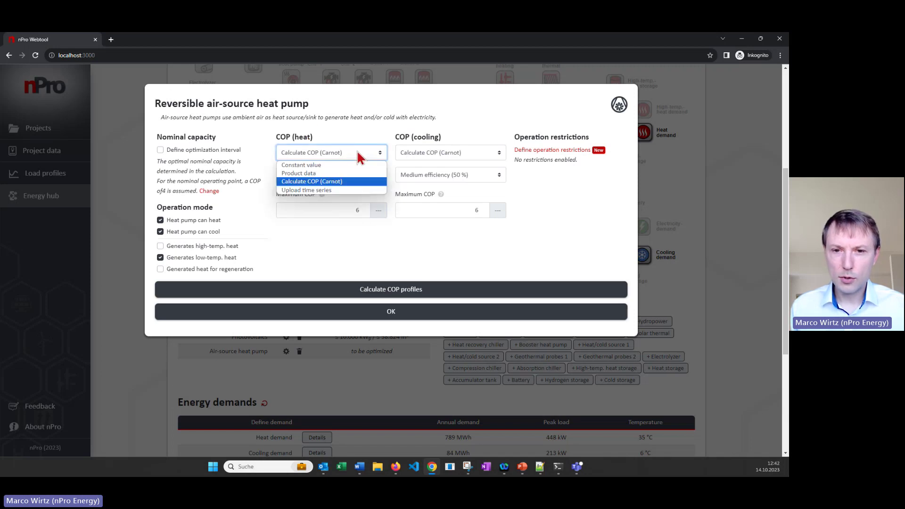
left_click(338, 173)
left_click(353, 175)
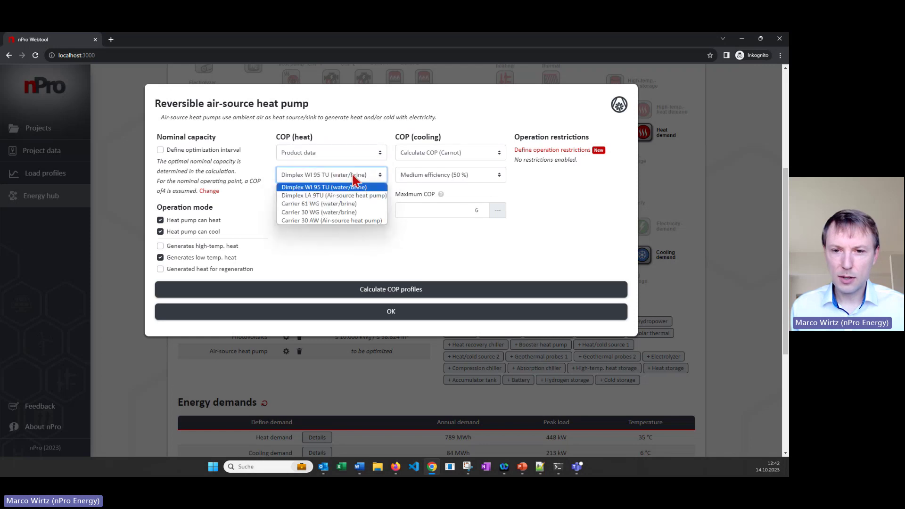
left_click(349, 244)
left_click(329, 196)
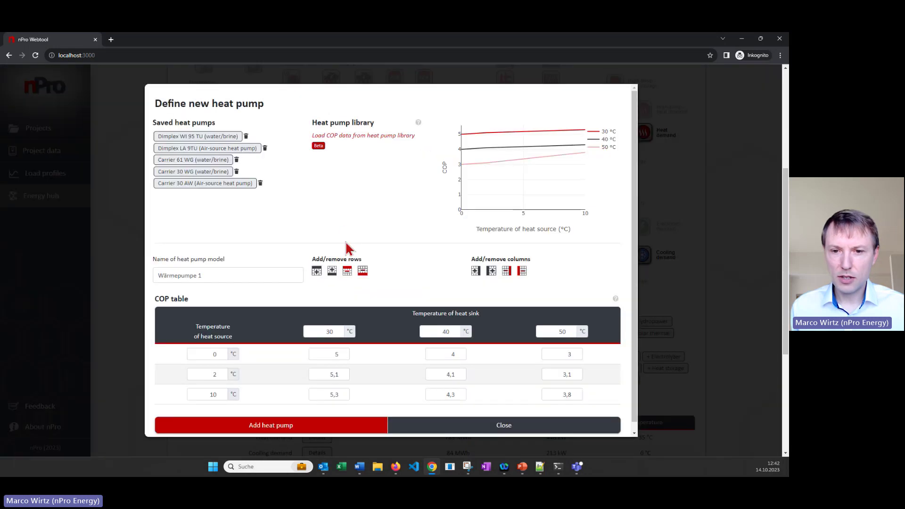
left_click(427, 428)
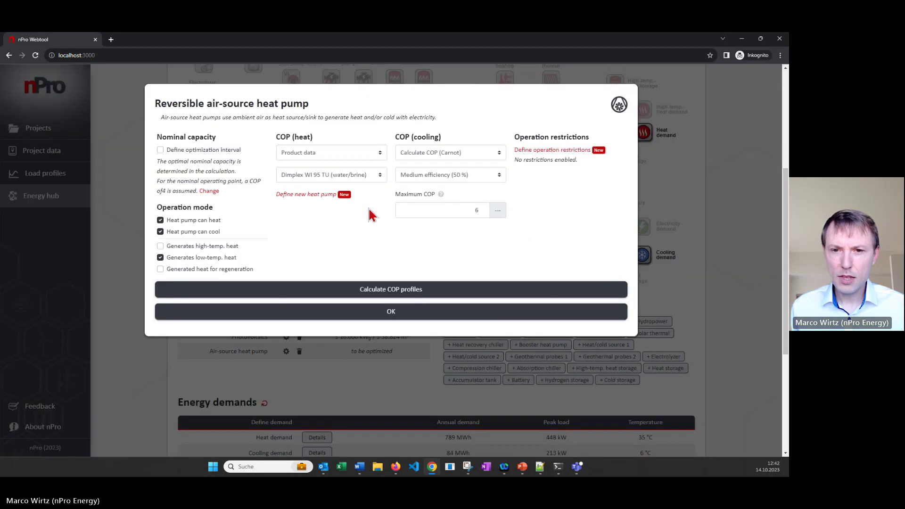
left_click(351, 155)
left_click(344, 182)
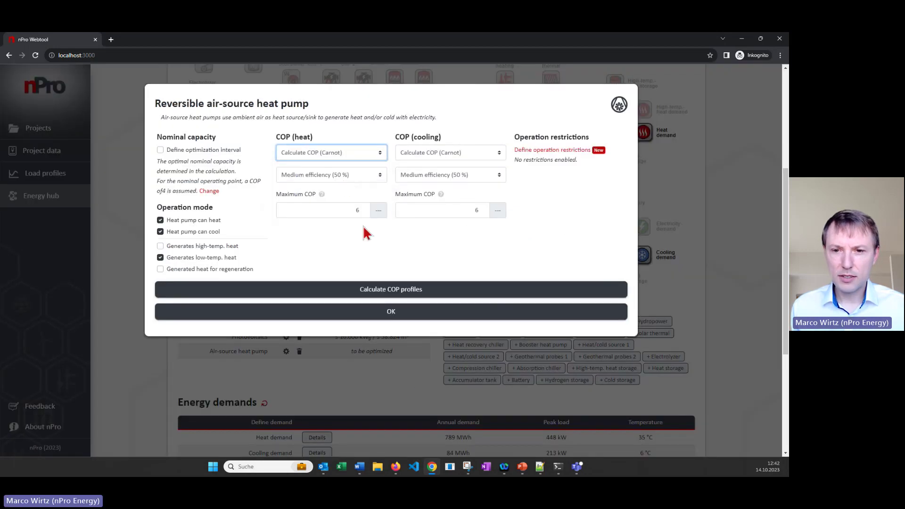
Calculate the heat pump's COP profiles and examine the heating and cooling COP heatmaps over the year.
left_click(427, 295)
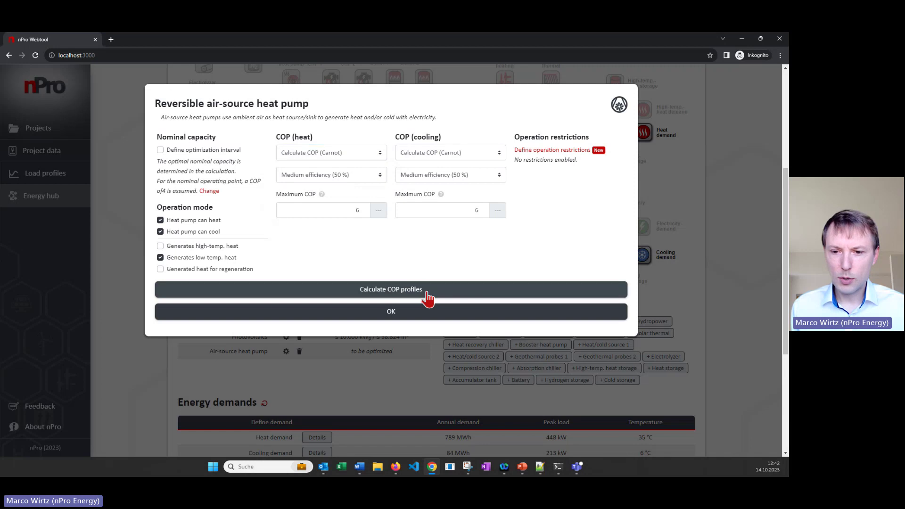
scroll(404, 250, "down", 2)
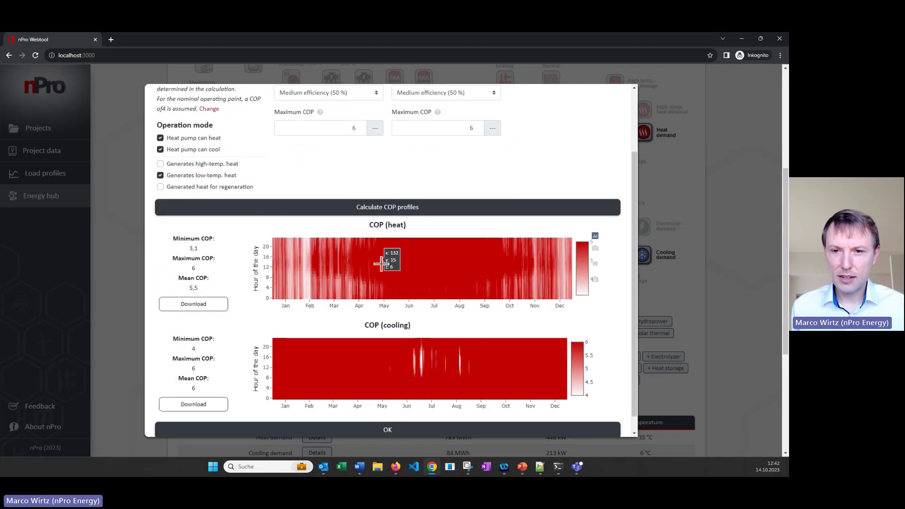
scroll(359, 175, "up", 1)
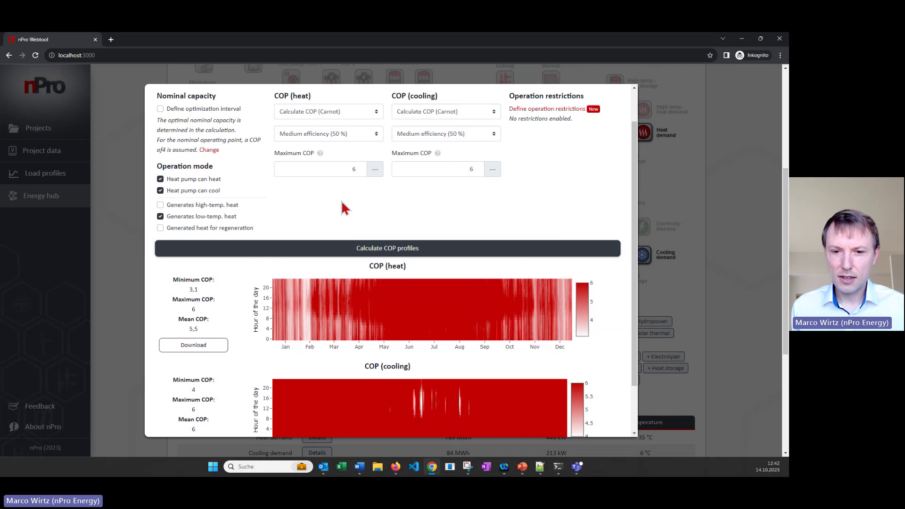
scroll(337, 210, "down", 1)
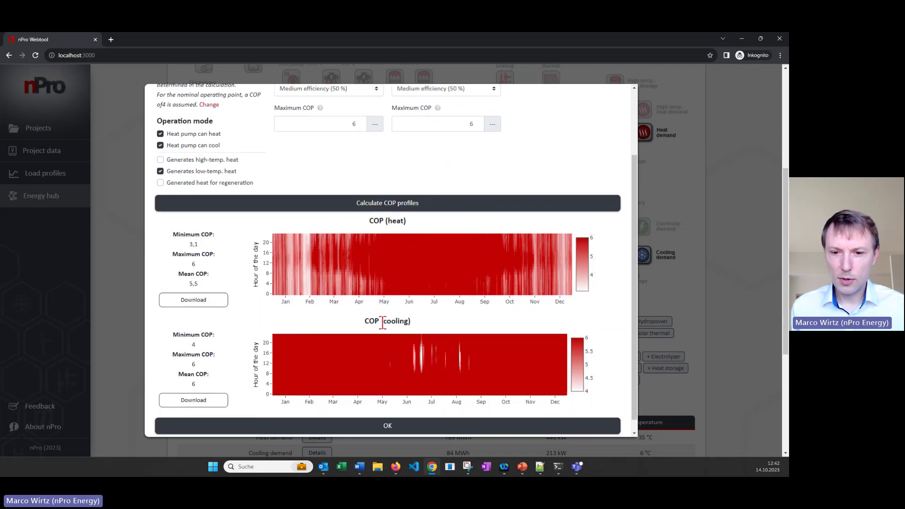
Accept the air-source heat pump settings and size the energy hub's technologies for minimum costs.
scroll(384, 308, "down", 1)
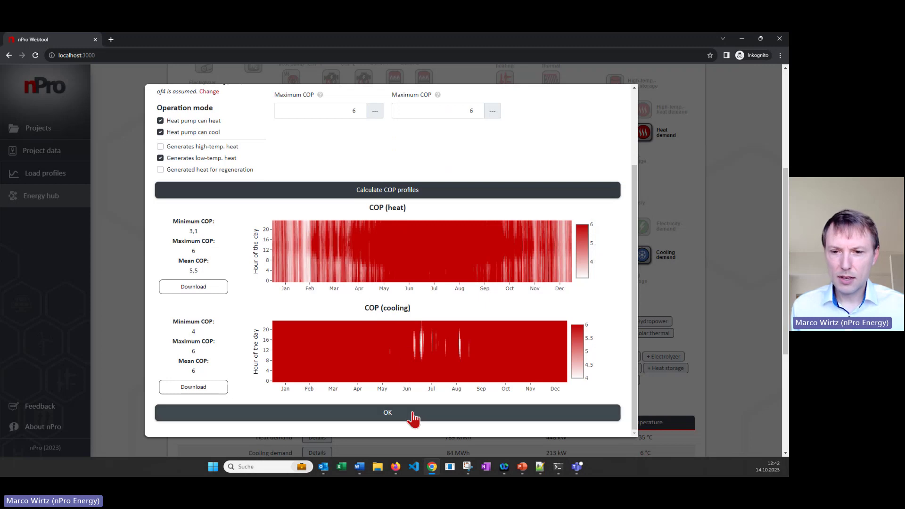
left_click(413, 418)
scroll(406, 363, "down", 3)
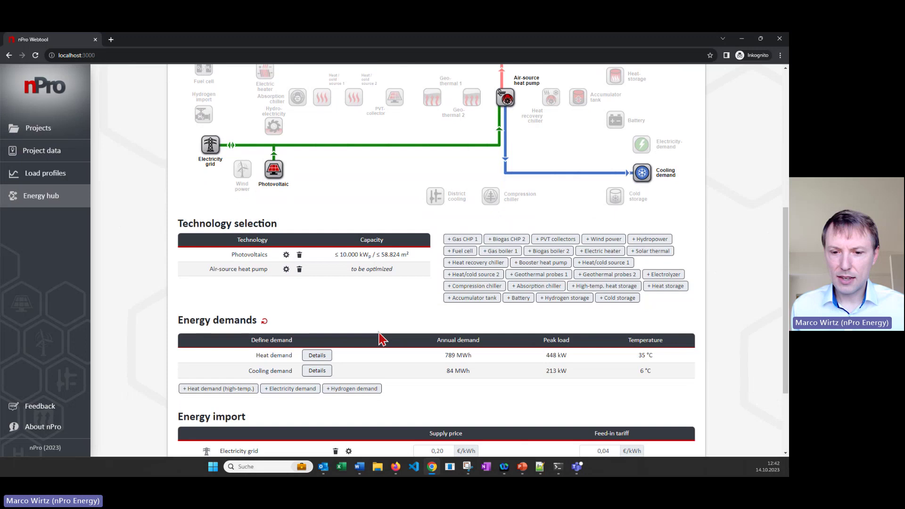
scroll(391, 328, "down", 1)
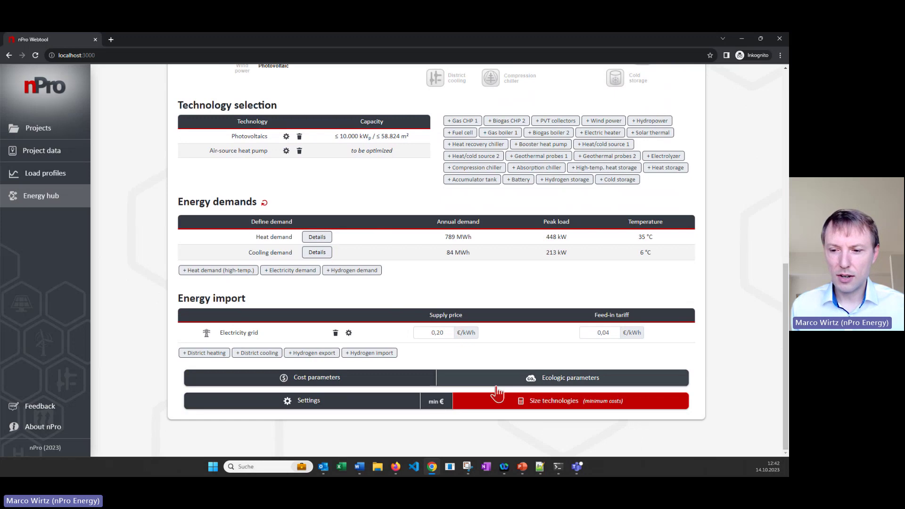
left_click(514, 403)
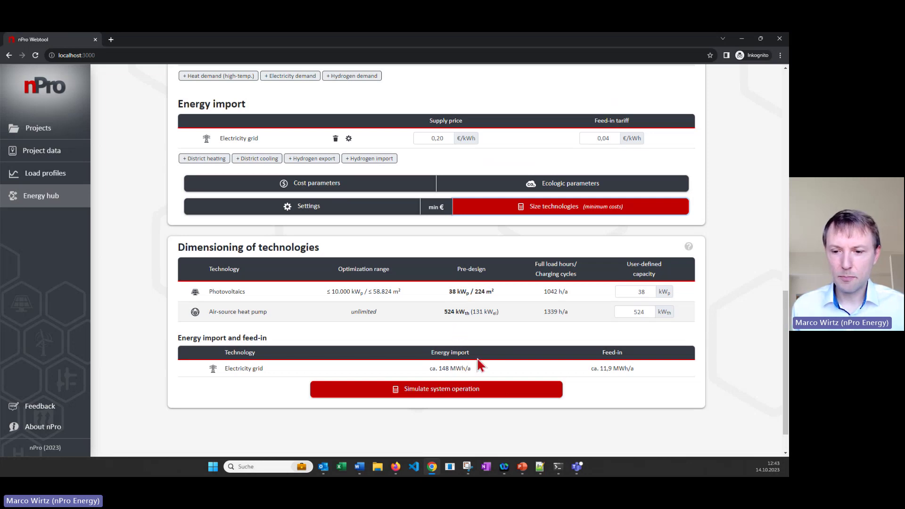
Simulate the system operation and show its energy flows for the summer season (Apr. - Sep.).
left_click(496, 396)
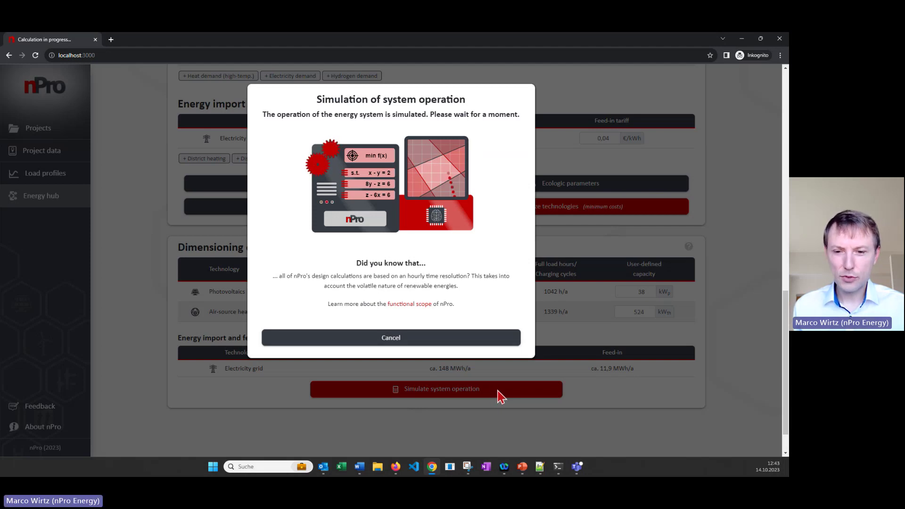
scroll(503, 380, "up", 1)
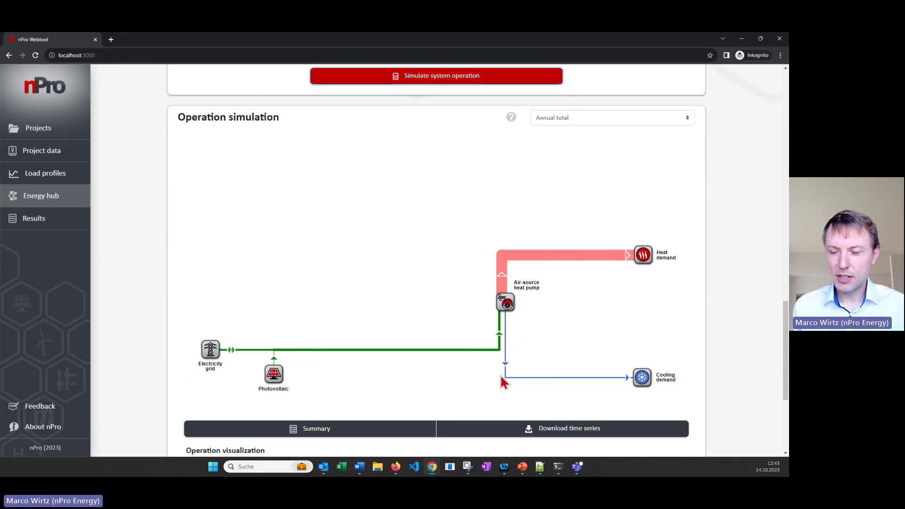
left_click(608, 119)
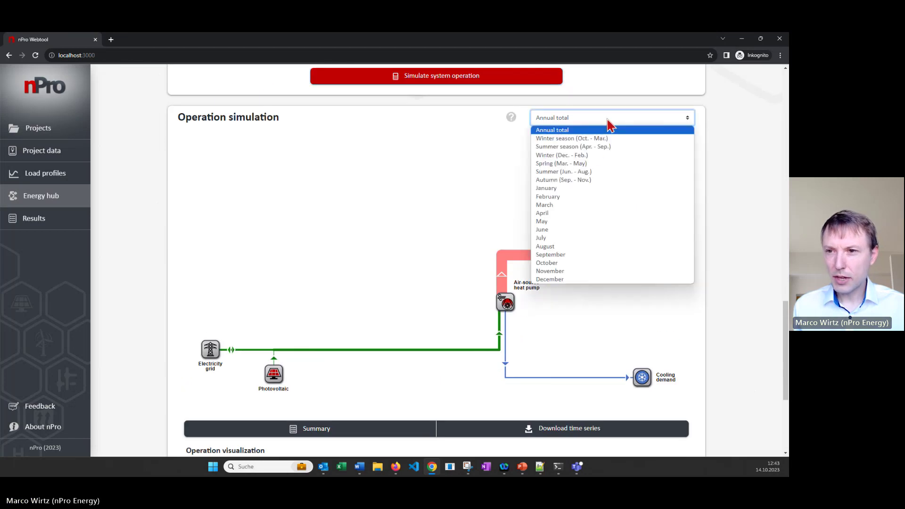
left_click(608, 151)
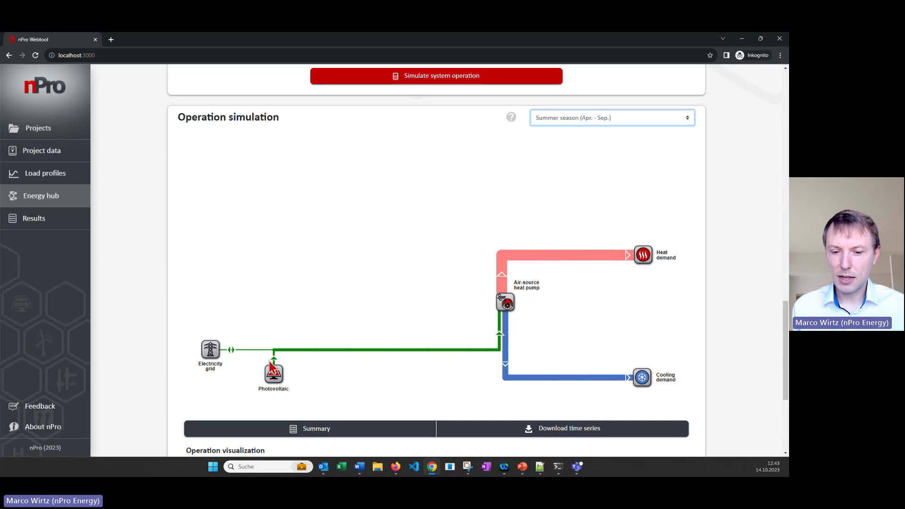
Plot the heat balance as stacked monthly values in the operation visualization.
scroll(427, 365, "down", 3)
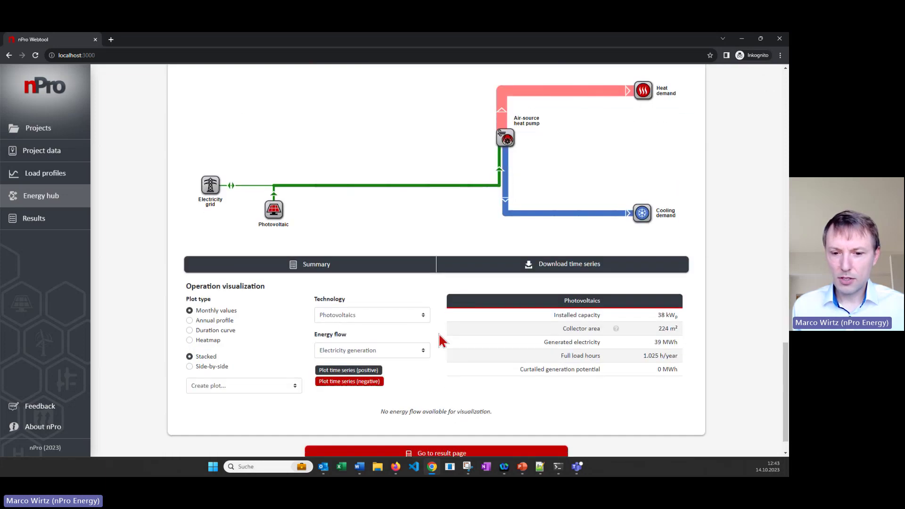
scroll(368, 372, "down", 1)
left_click(267, 356)
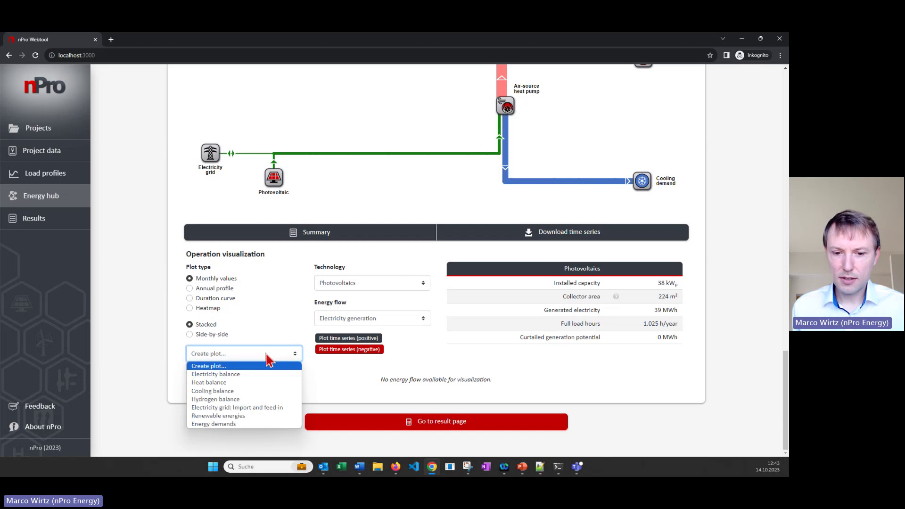
left_click(248, 383)
scroll(247, 376, "down", 3)
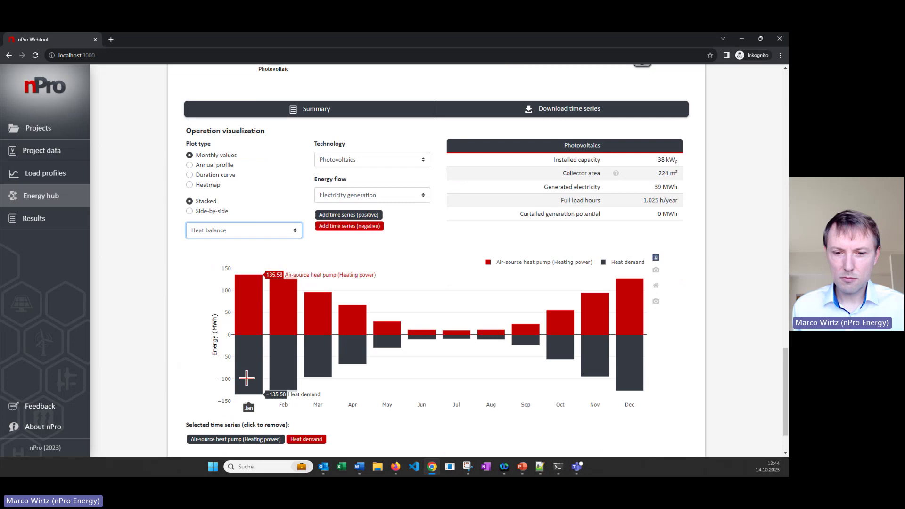
Switch the operation plot to the electricity balance and examine its monthly generation, import, demand and feed-in.
left_click(285, 230)
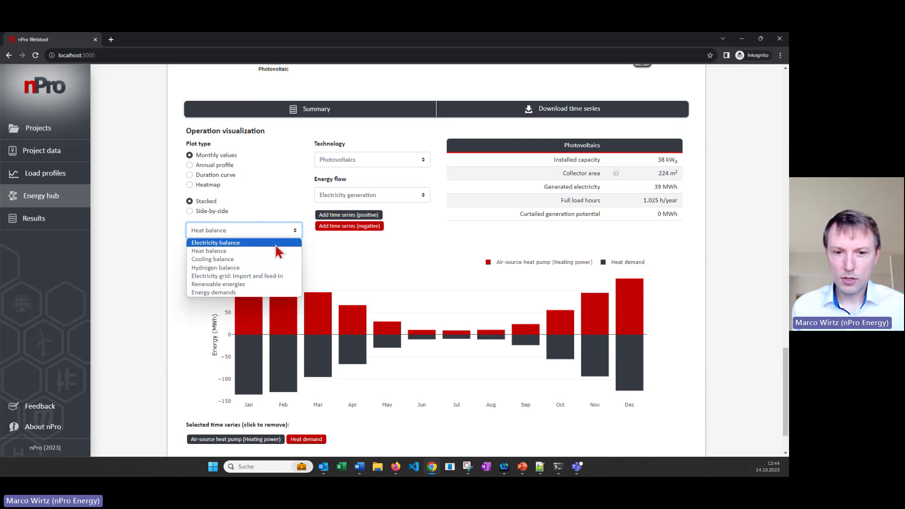
left_click(277, 246)
scroll(301, 377, "up", 1)
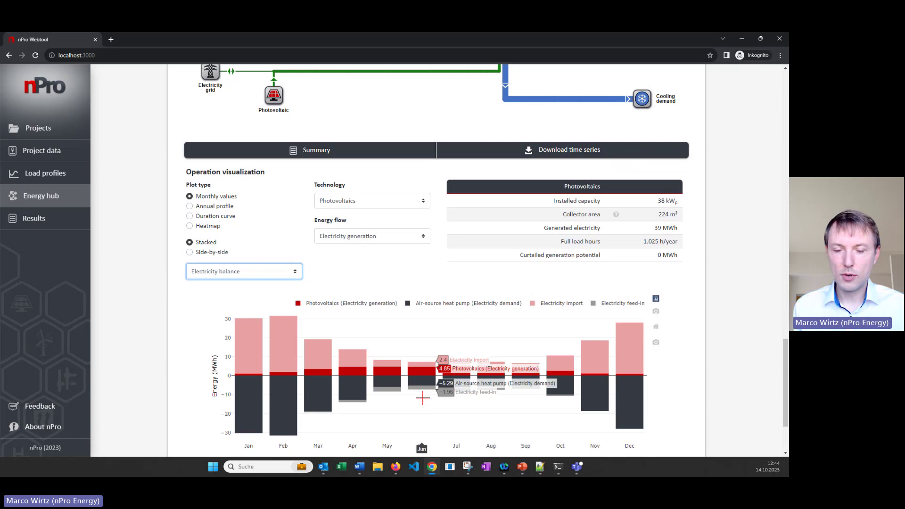
Open the simulation summary, review energy import, feed-in, electricity, heat and cold generation, emissions and primary energy, and close it.
scroll(423, 398, "up", 1)
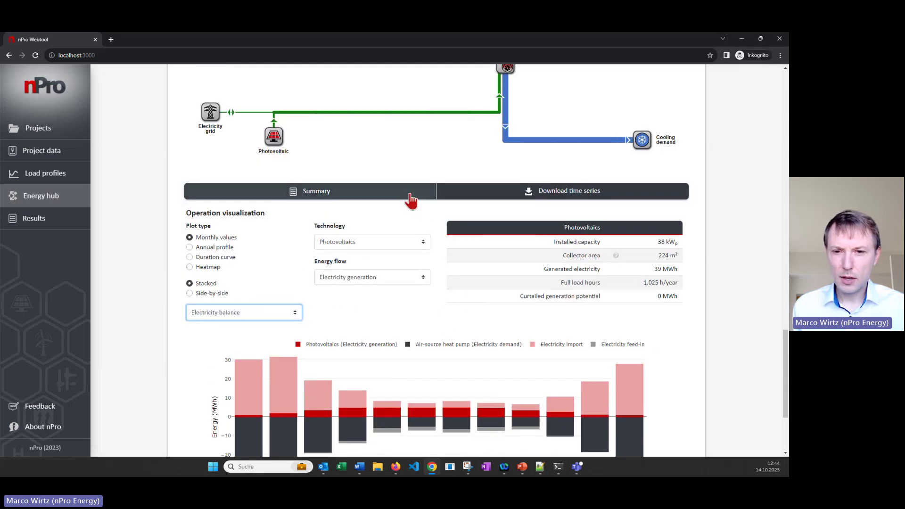
left_click(396, 201)
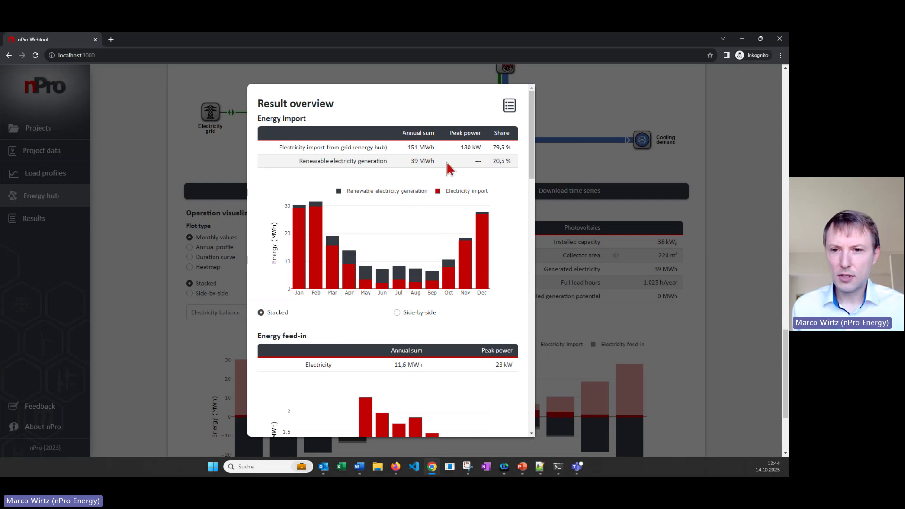
left_click_drag(496, 147, 509, 149)
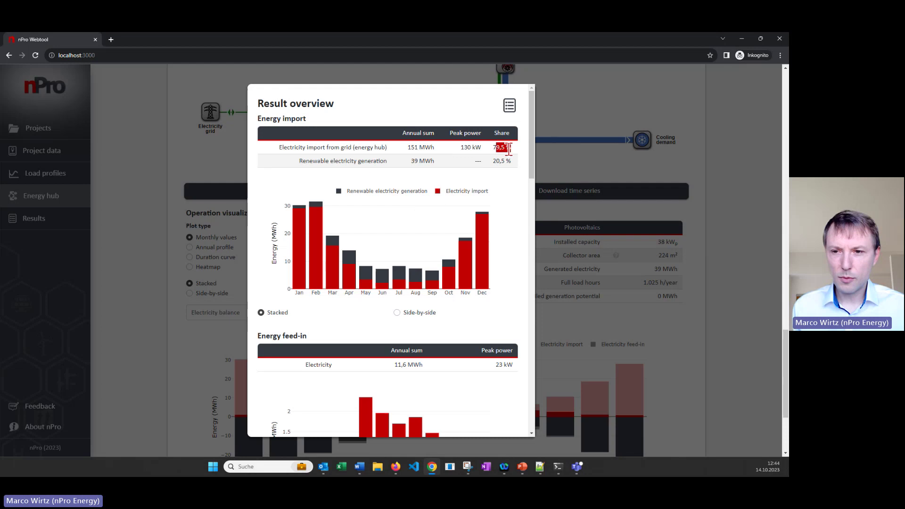
left_click(517, 164)
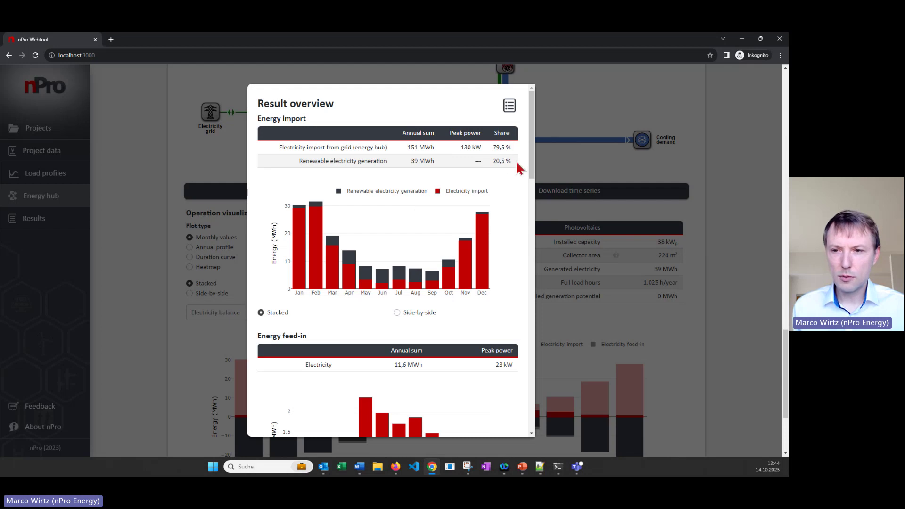
left_click_drag(532, 165, 534, 173)
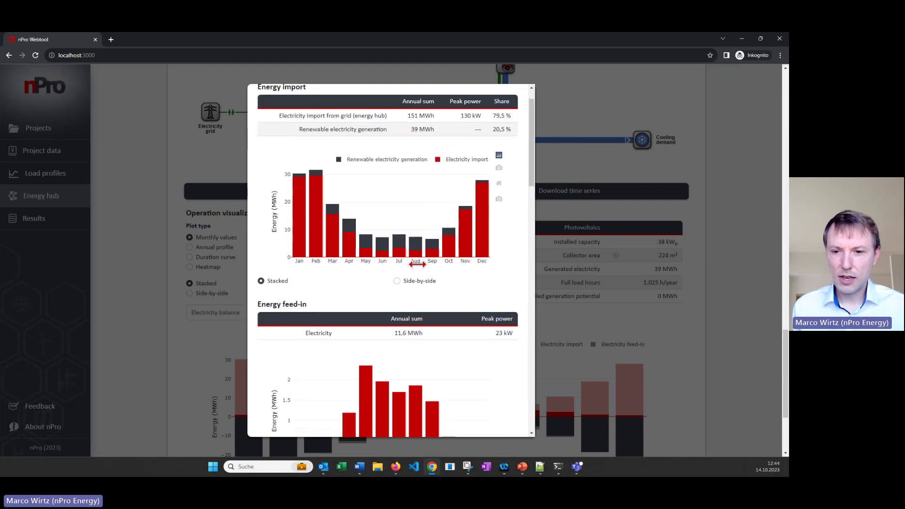
scroll(535, 184, "down", 3)
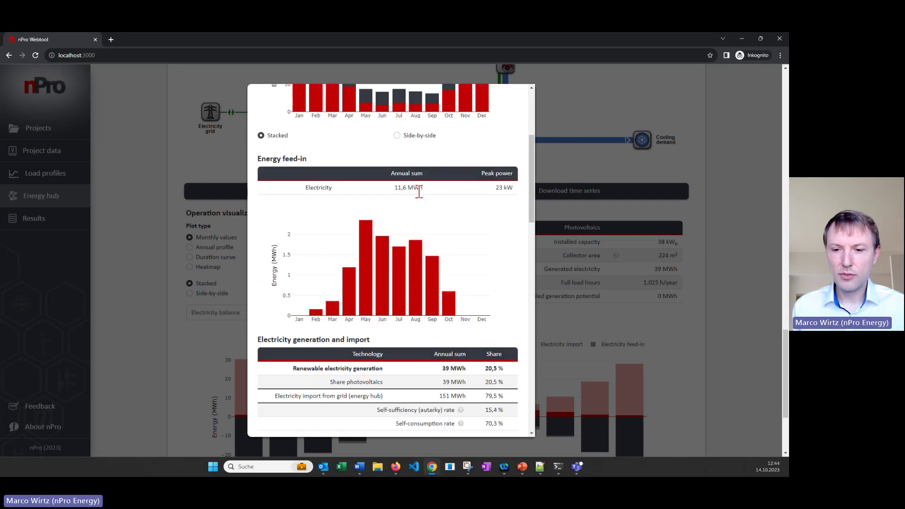
scroll(535, 225, "down", 2)
left_click_drag(534, 225, 531, 255)
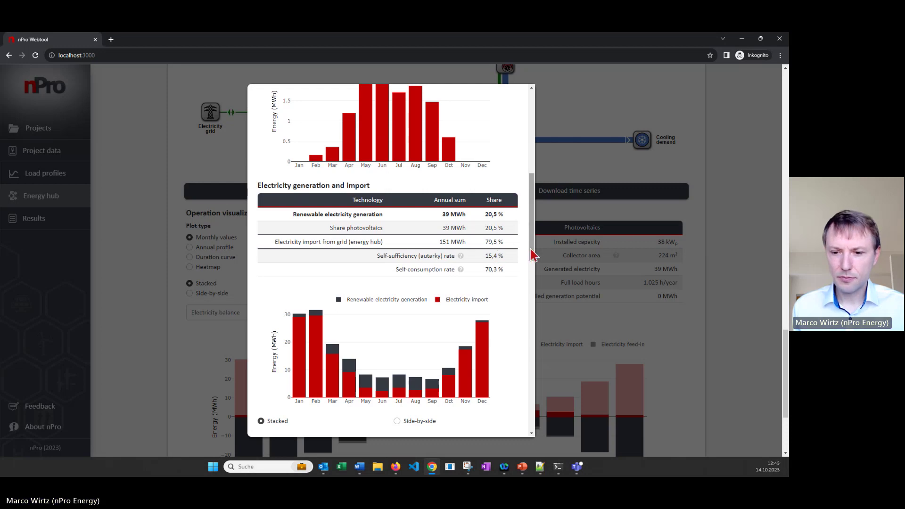
left_click_drag(531, 256, 522, 315)
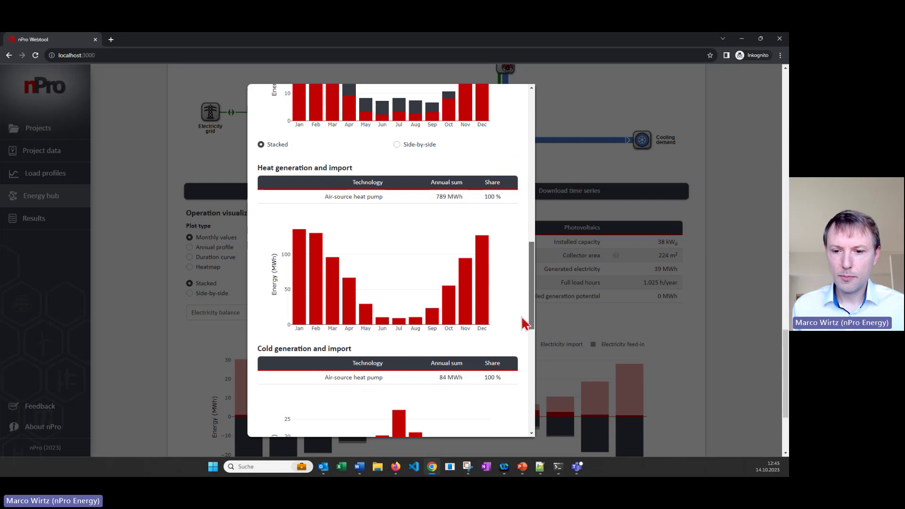
scroll(513, 311, "down", 2)
scroll(509, 306, "down", 4)
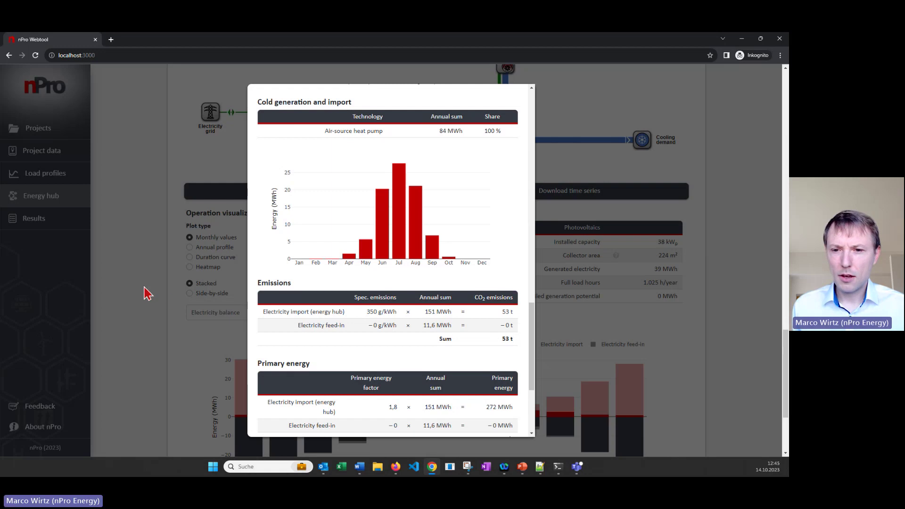
left_click(148, 294)
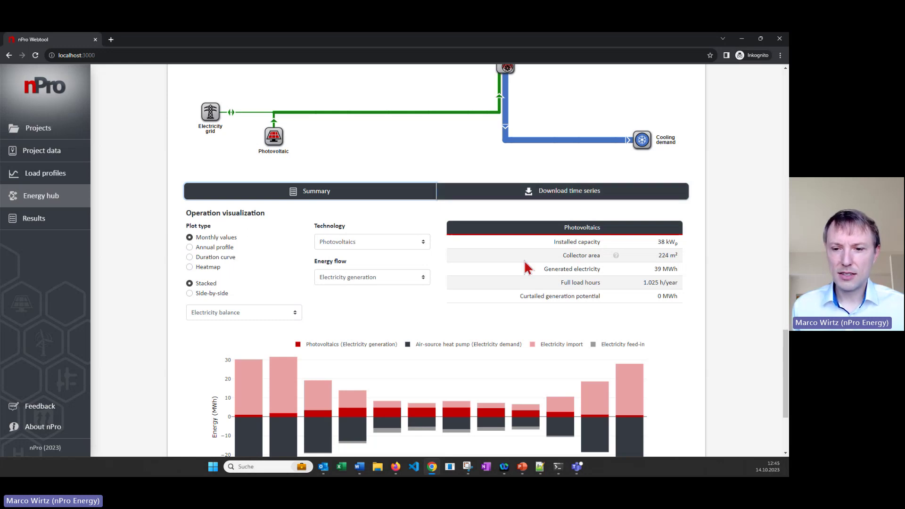
Look over the electricity balance plot and go to the project's result page.
scroll(528, 267, "down", 1)
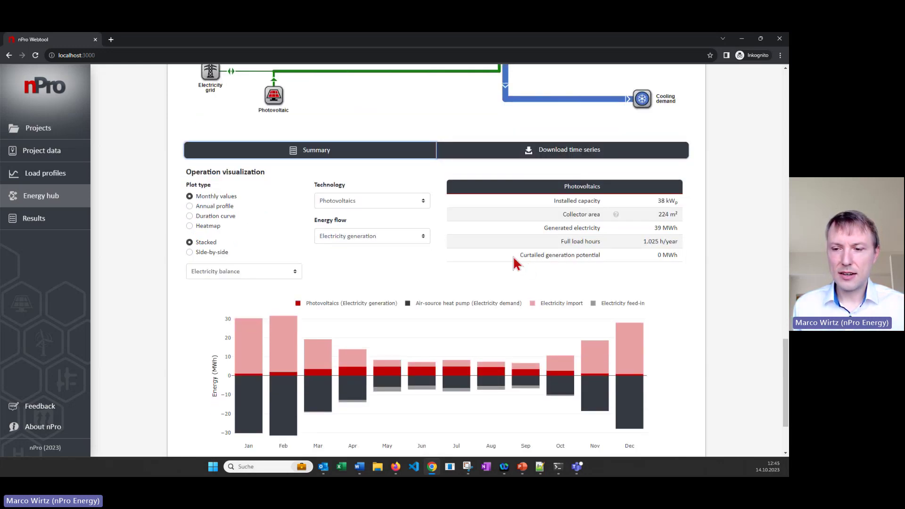
scroll(506, 249, "down", 1)
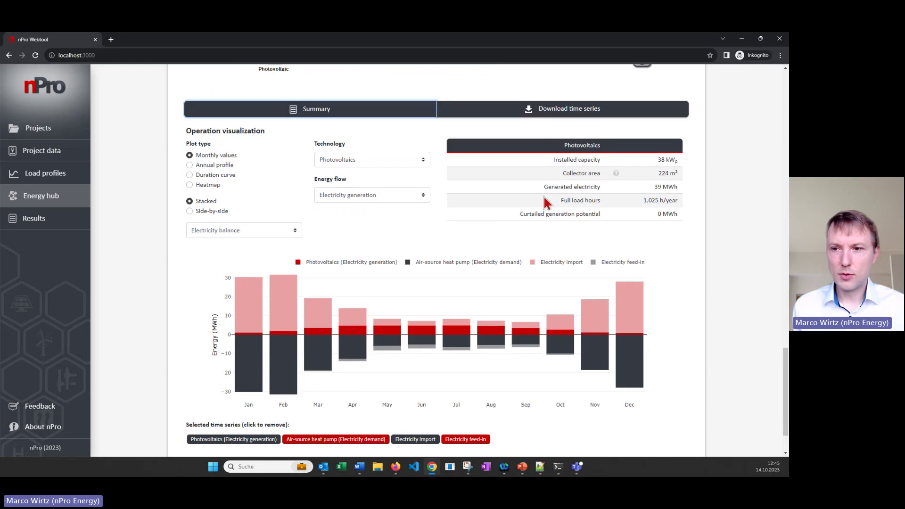
scroll(534, 223, "down", 1)
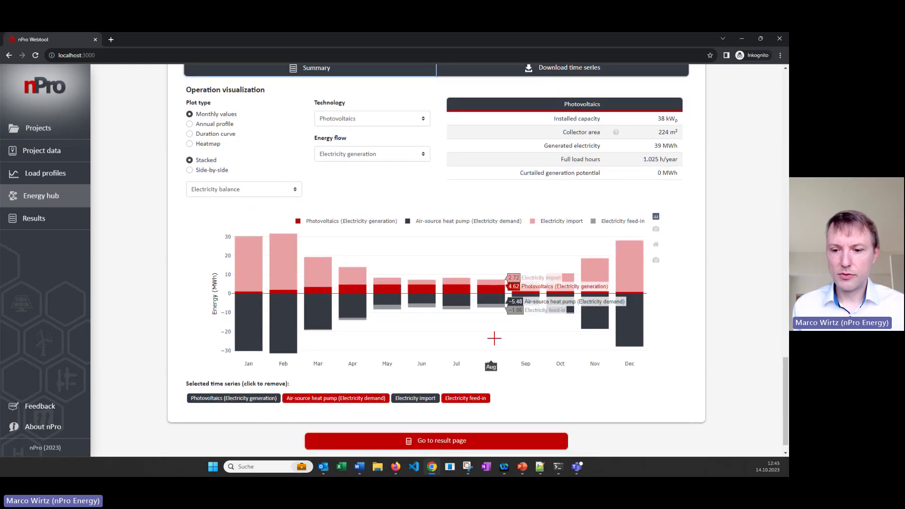
scroll(509, 421, "down", 1)
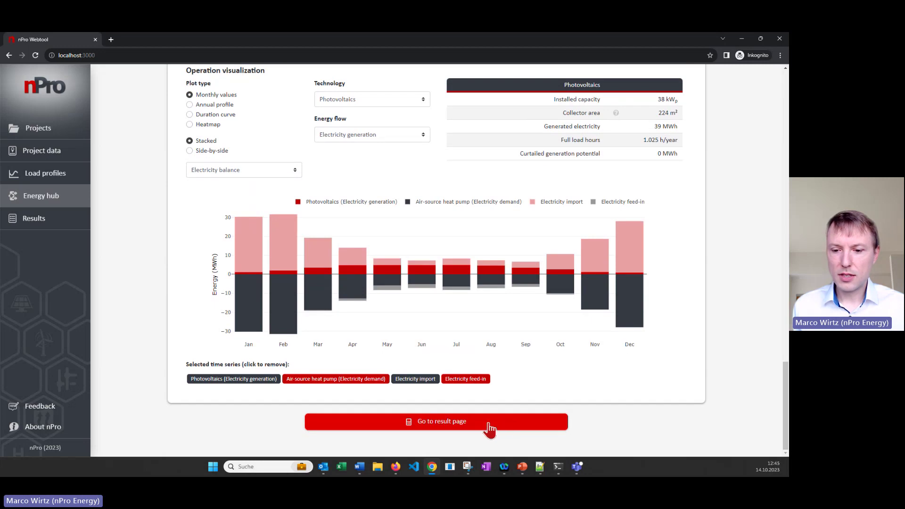
left_click(491, 428)
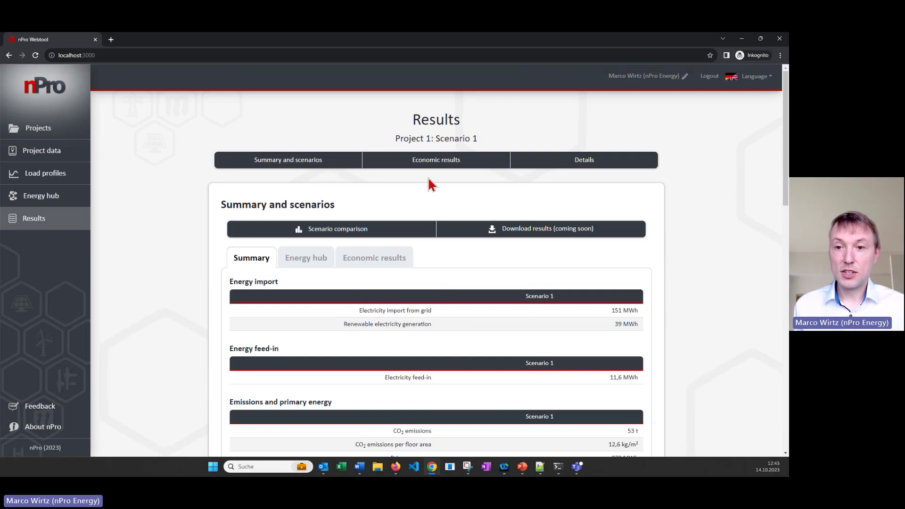
Show the economic results and examine the annual balance, the yearly cash flow and the cost and revenue details.
left_click(442, 165)
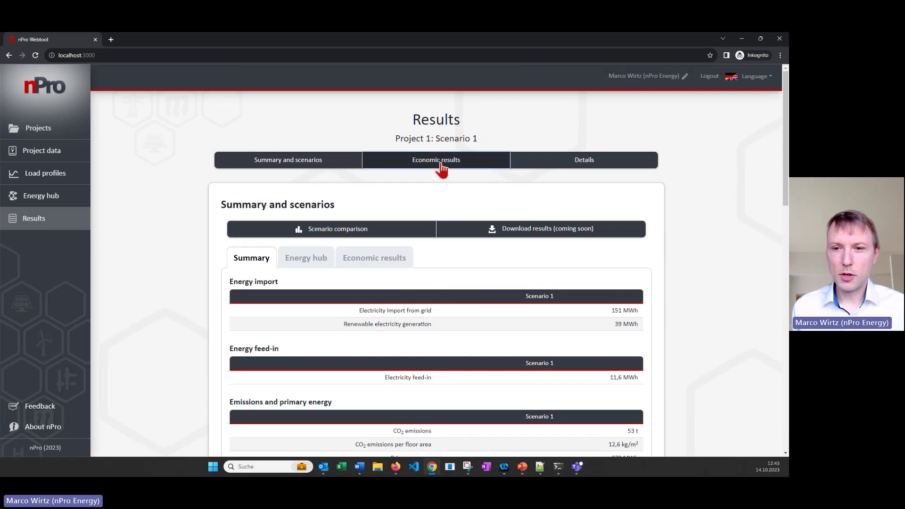
scroll(451, 206, "down", 2)
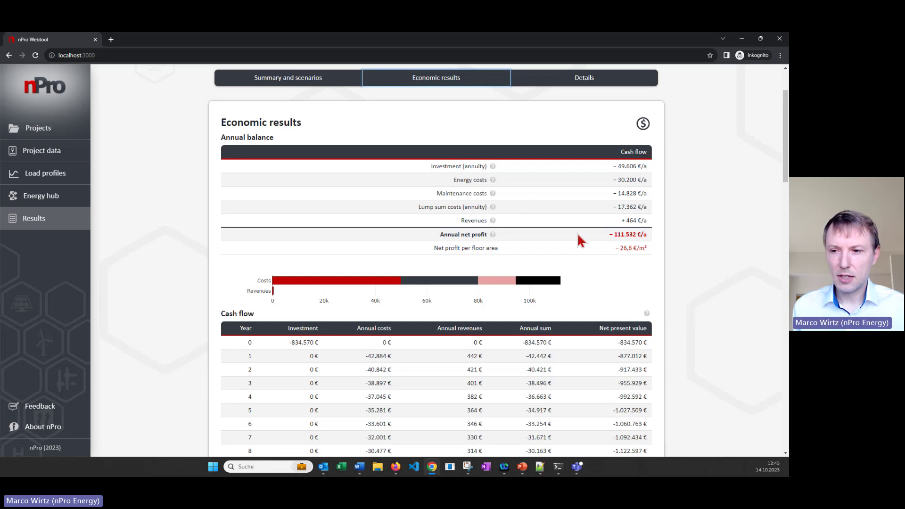
scroll(580, 240, "down", 2)
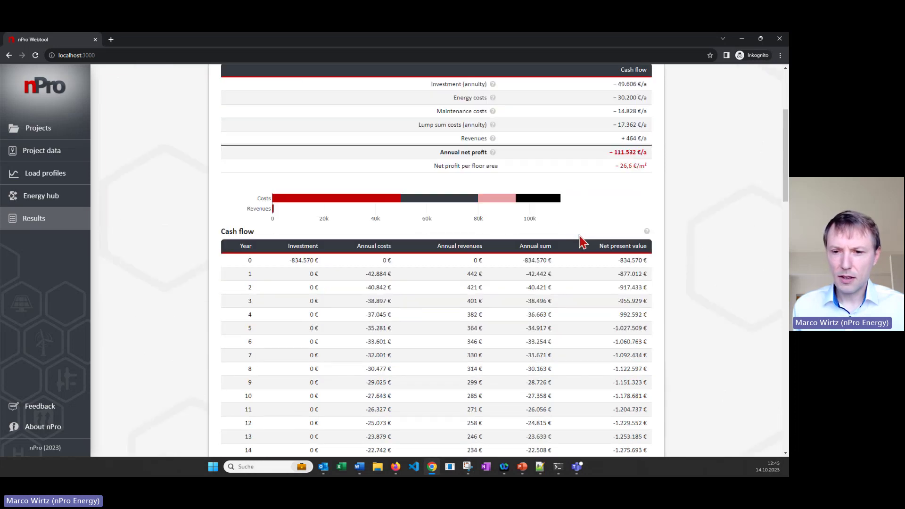
scroll(381, 295, "down", 3)
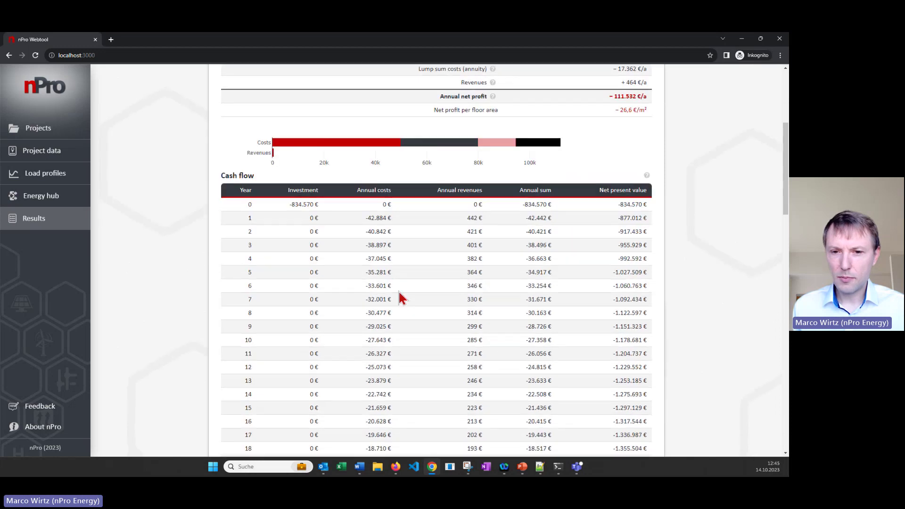
scroll(427, 290, "down", 3)
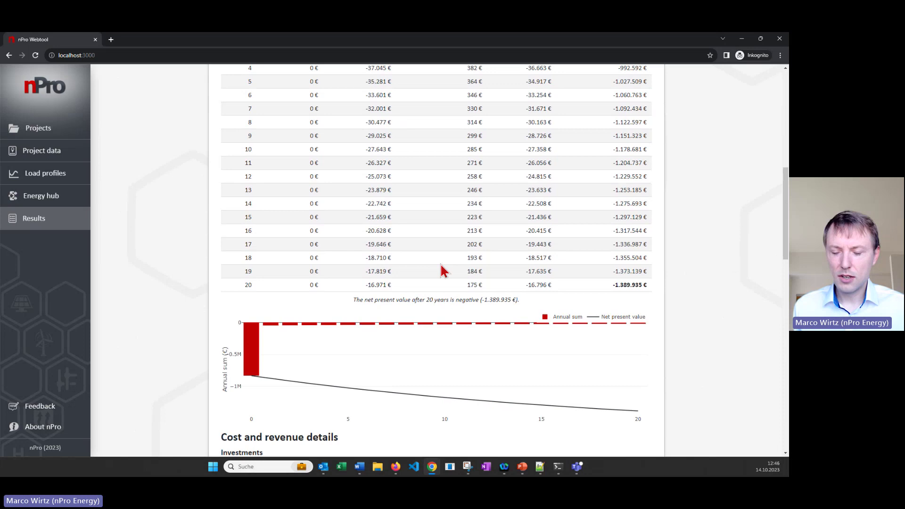
scroll(443, 271, "down", 1)
scroll(443, 271, "down", 5)
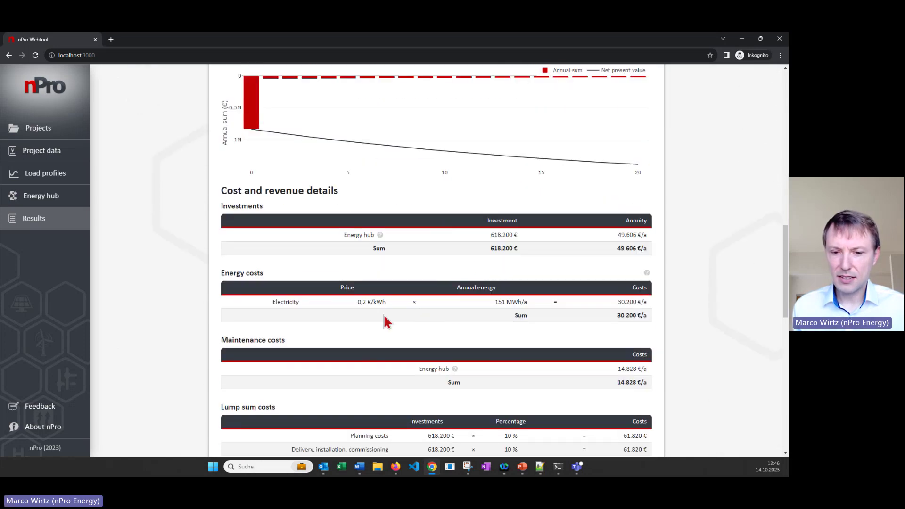
scroll(386, 325, "down", 1)
scroll(366, 341, "down", 1)
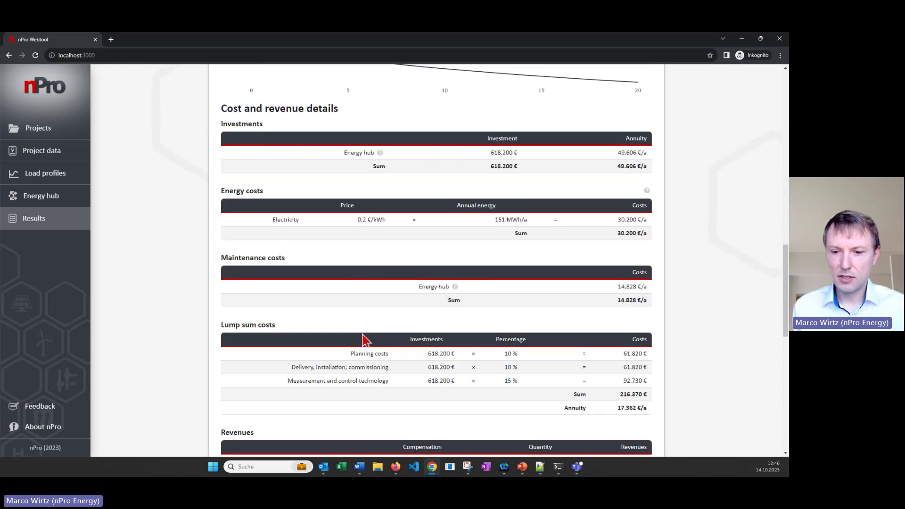
Return to the results summary and duplicate the current scenario from the scenario comparison.
scroll(374, 248, "up", 15)
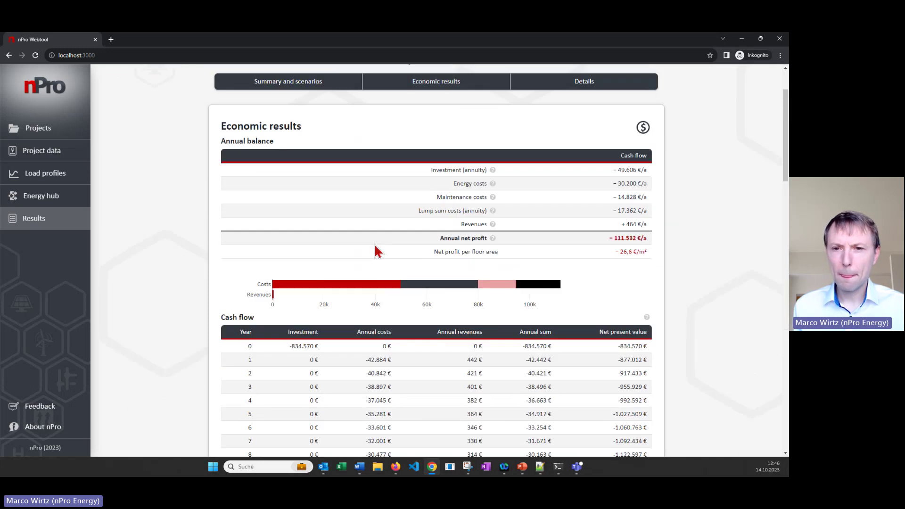
left_click(324, 166)
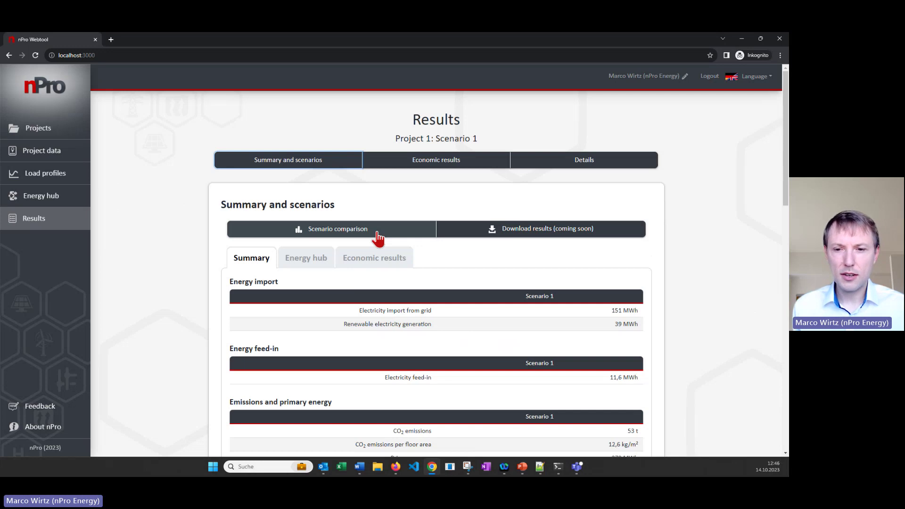
left_click(378, 239)
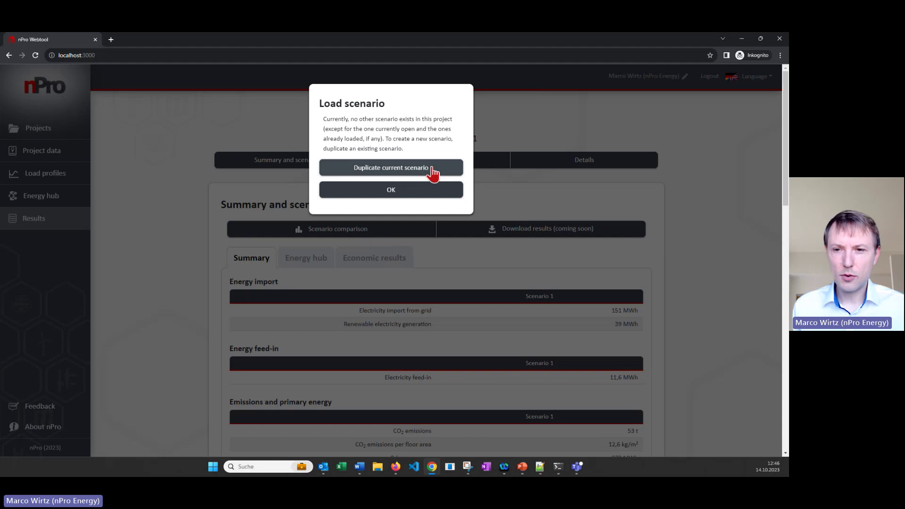
left_click(431, 167)
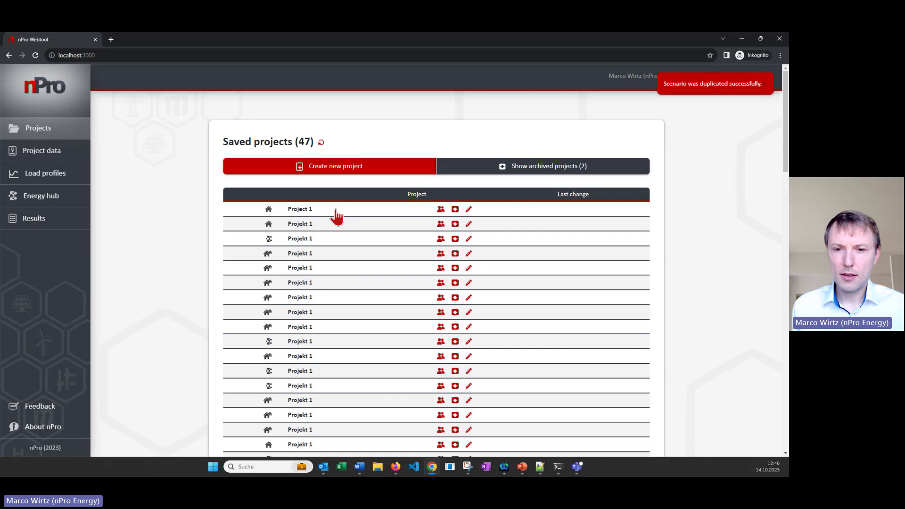
Open the duplicated Scenario 2 of Project 1 and rename it "Scenario 2 with electric heater".
left_click(336, 215)
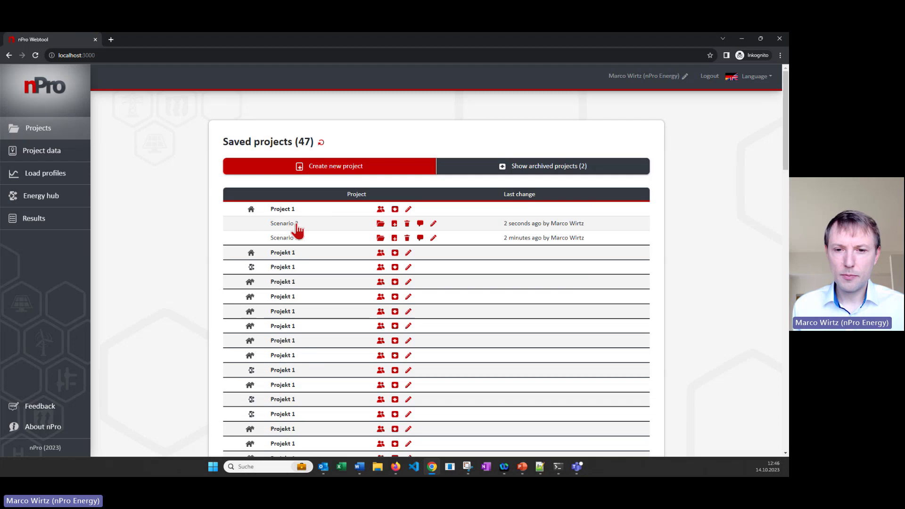
left_click(298, 230)
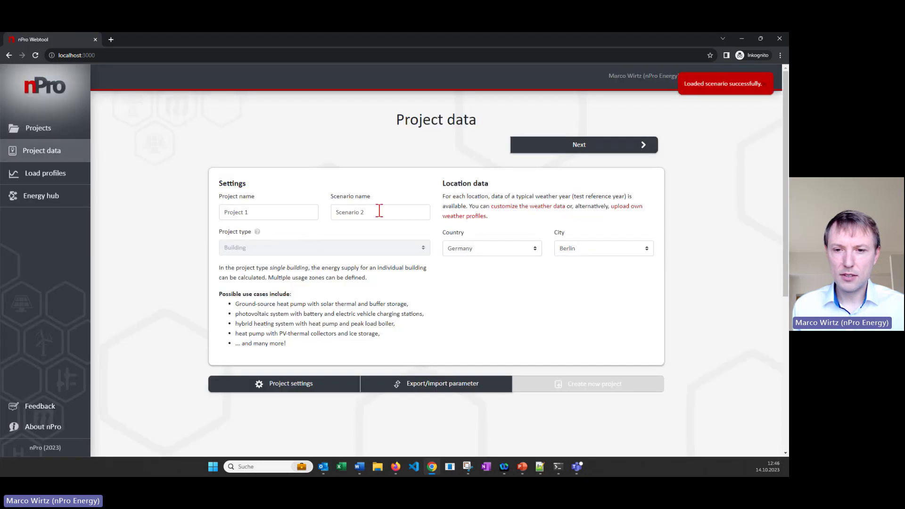
left_click(380, 212)
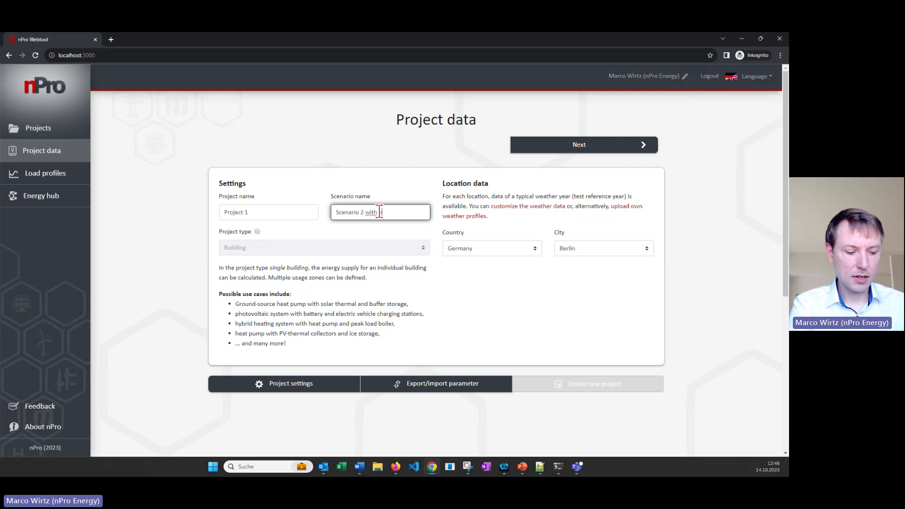
type("with electric heater")
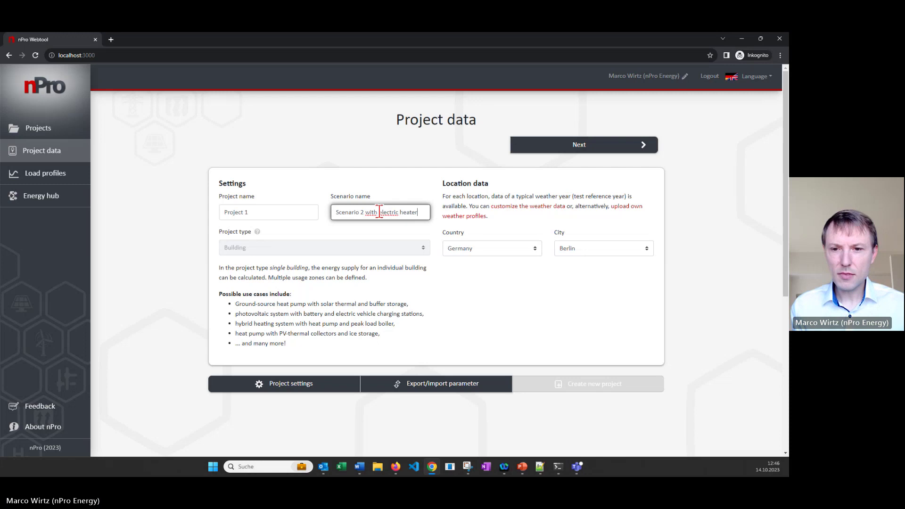
Proceed past the load profiles to the energy hub and add an electric heater to the energy system.
left_click(538, 153)
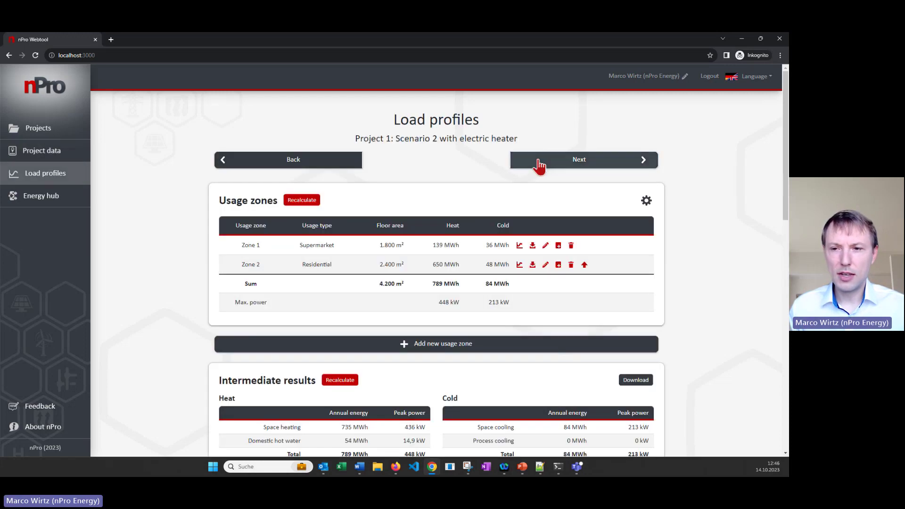
left_click(539, 165)
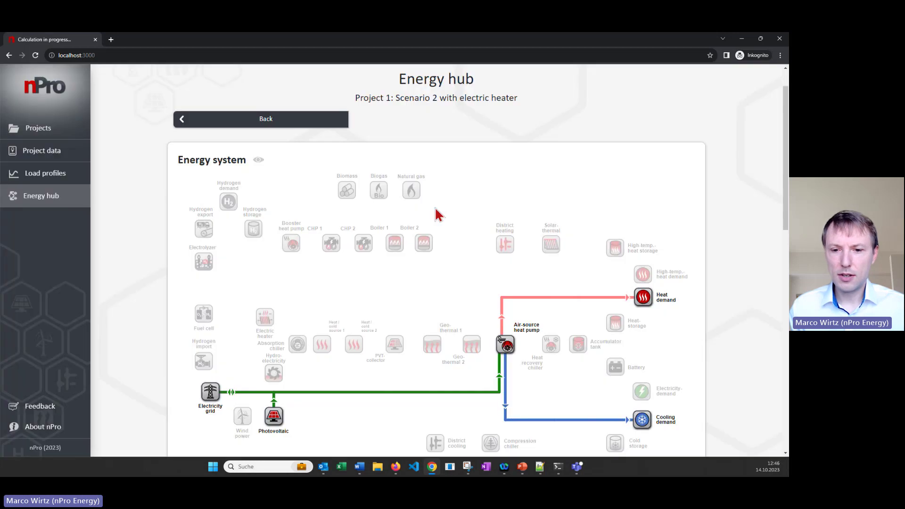
scroll(338, 254, "down", 1)
left_click(264, 276)
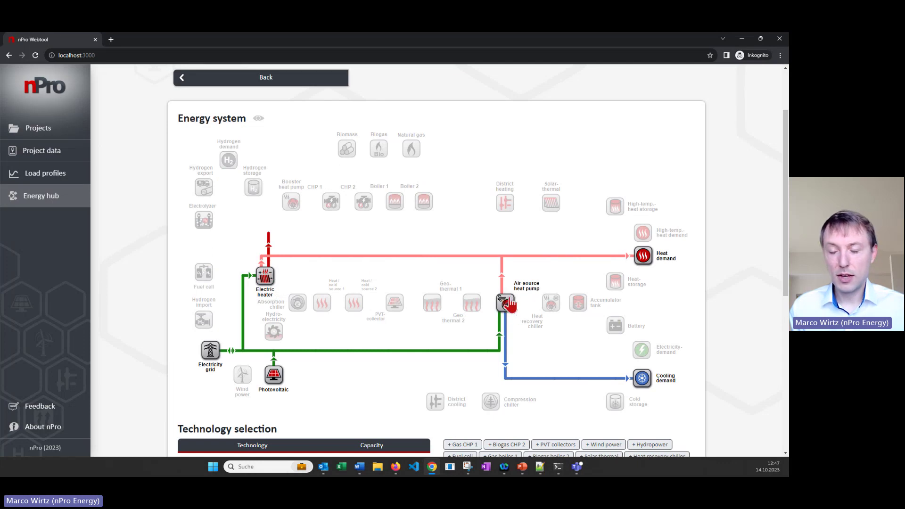
Size the technologies for minimum costs and check the full load hours of the air-source heat pump and electric heater.
scroll(462, 312, "down", 2)
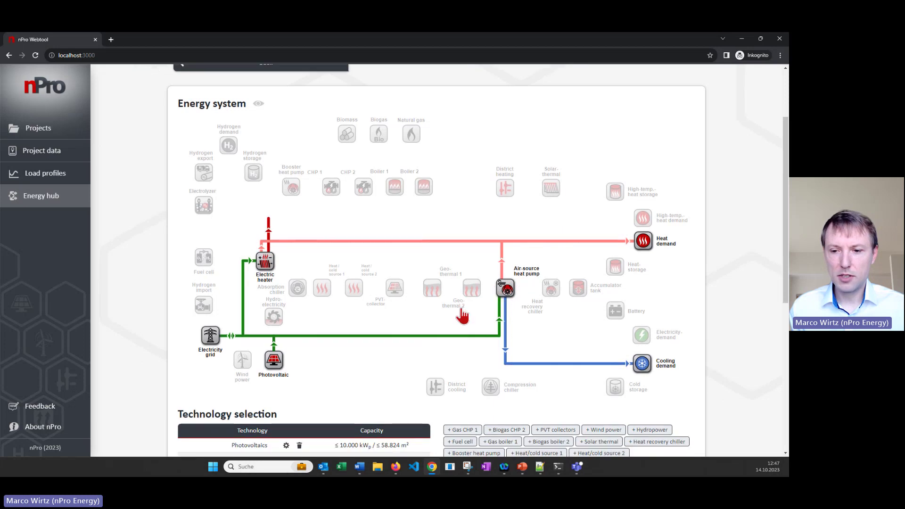
scroll(464, 312, "down", 6)
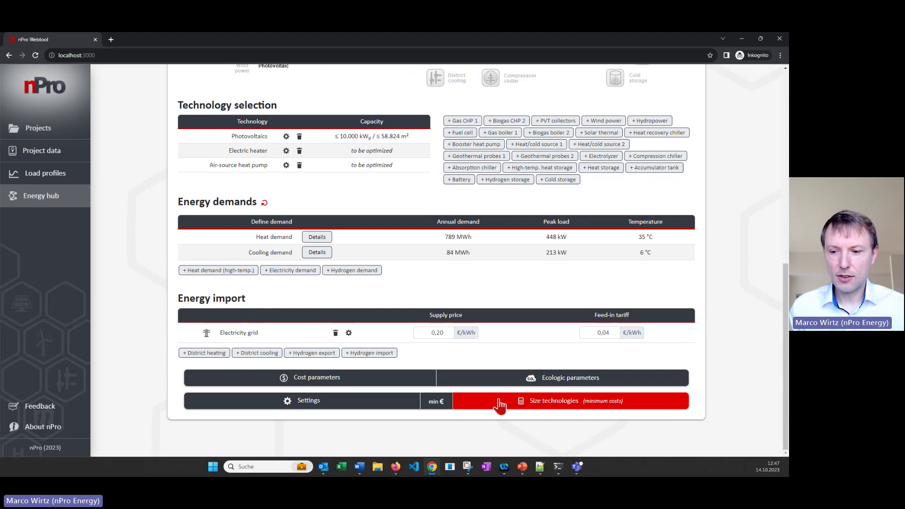
left_click(499, 406)
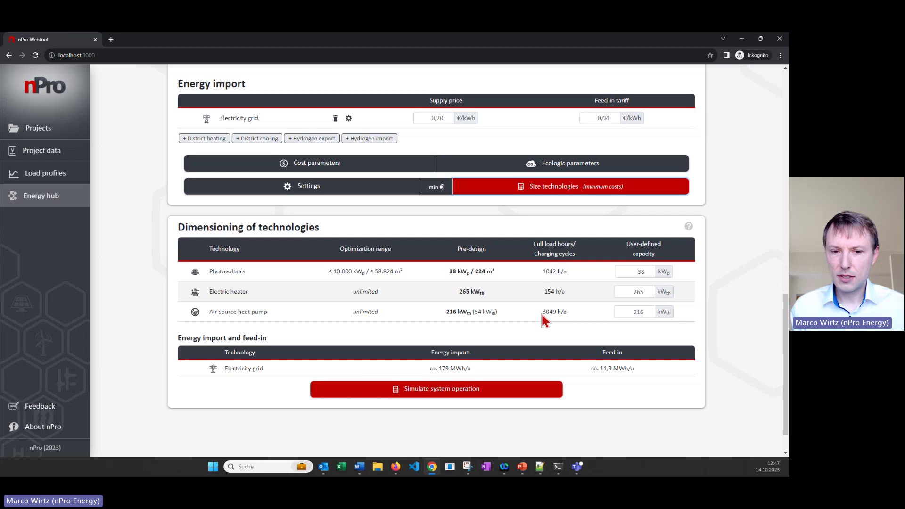
left_click_drag(542, 312, 569, 312)
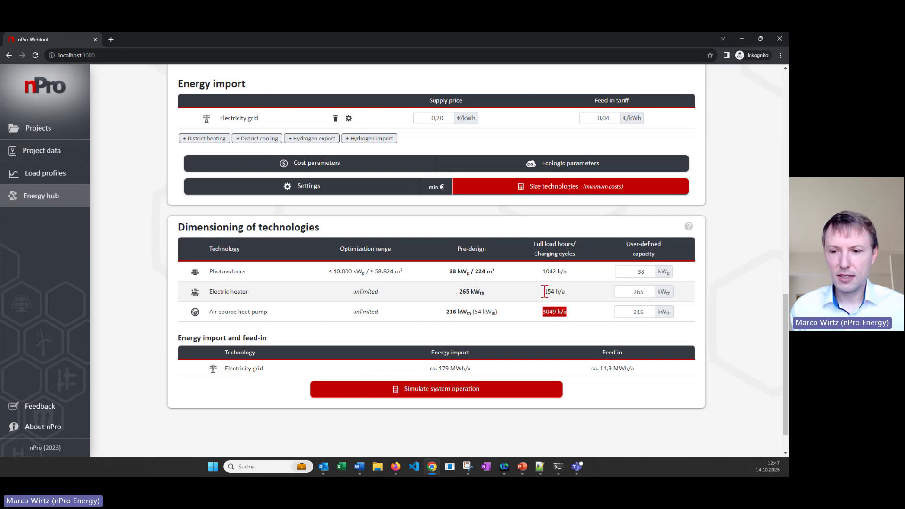
left_click_drag(543, 291, 559, 292)
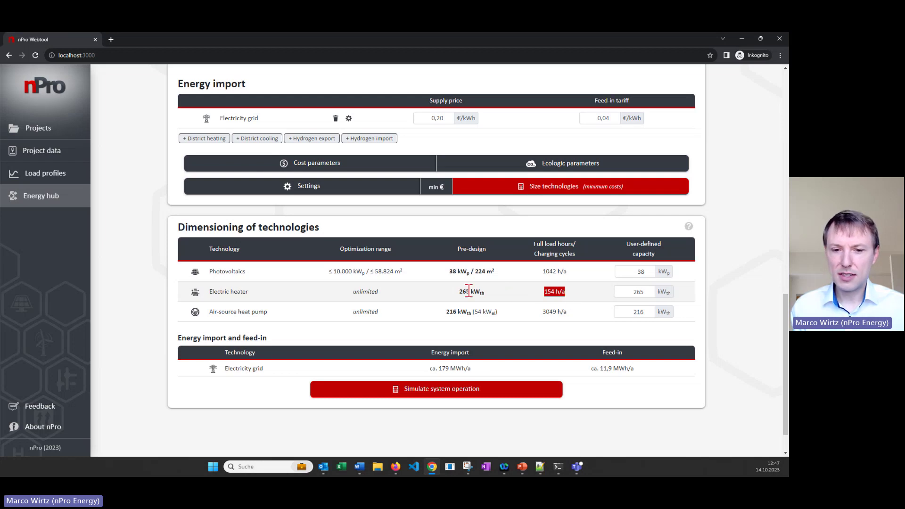
Simulate the system operation with the electric heater and go to the scenario's result page.
left_click(503, 397)
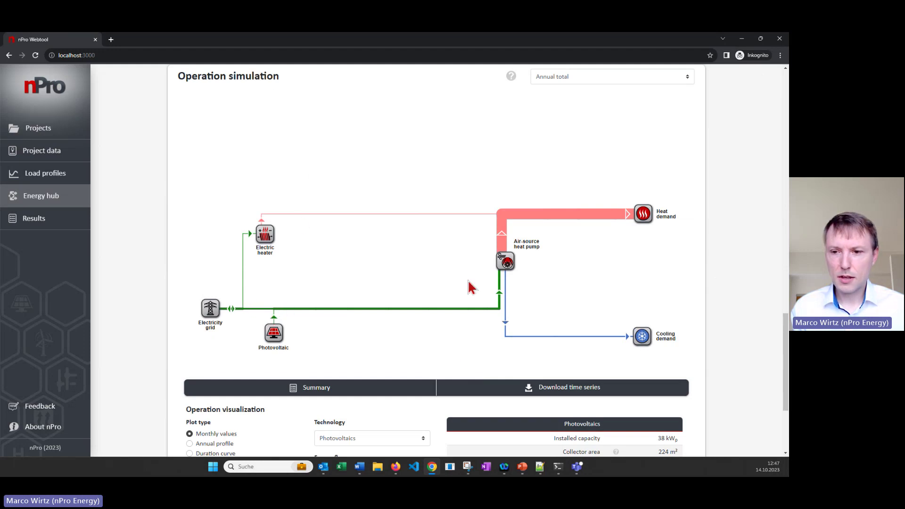
scroll(476, 309, "down", 3)
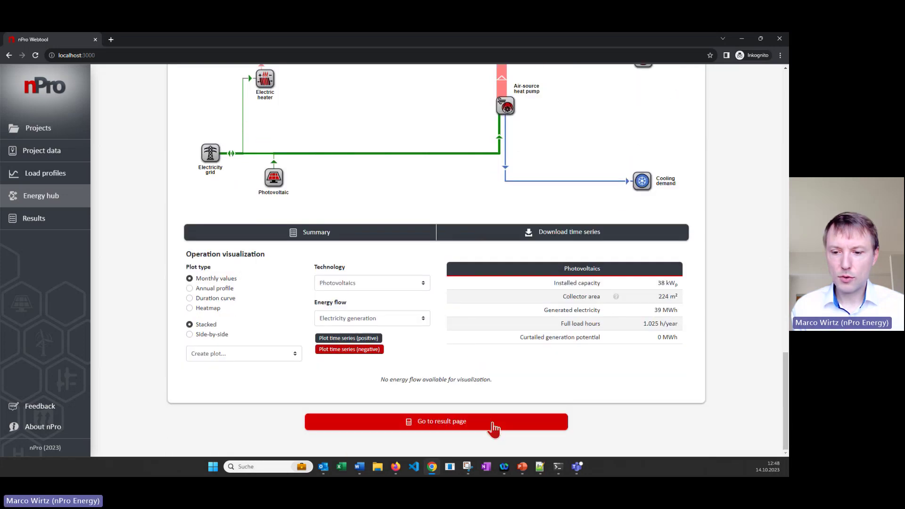
left_click(494, 427)
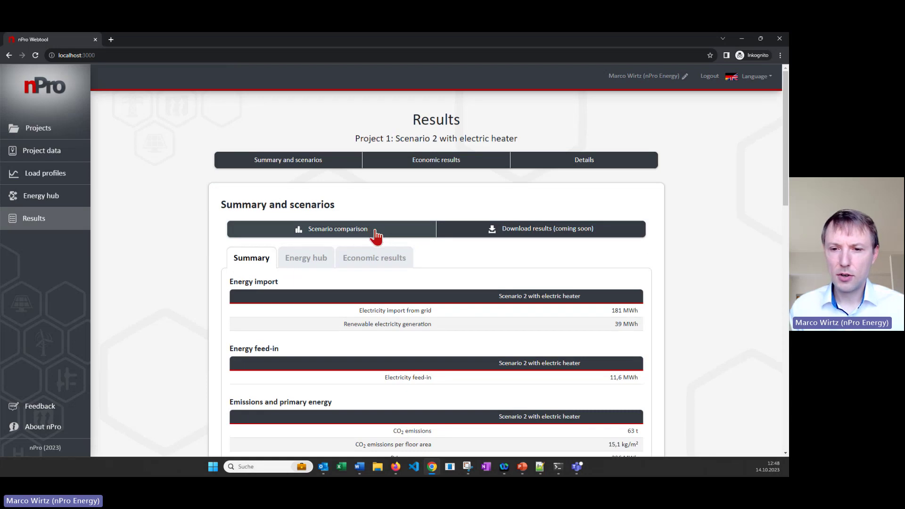
Load Scenario 1 into the scenario comparison, keeping the highlighting of result differences enabled.
left_click(376, 235)
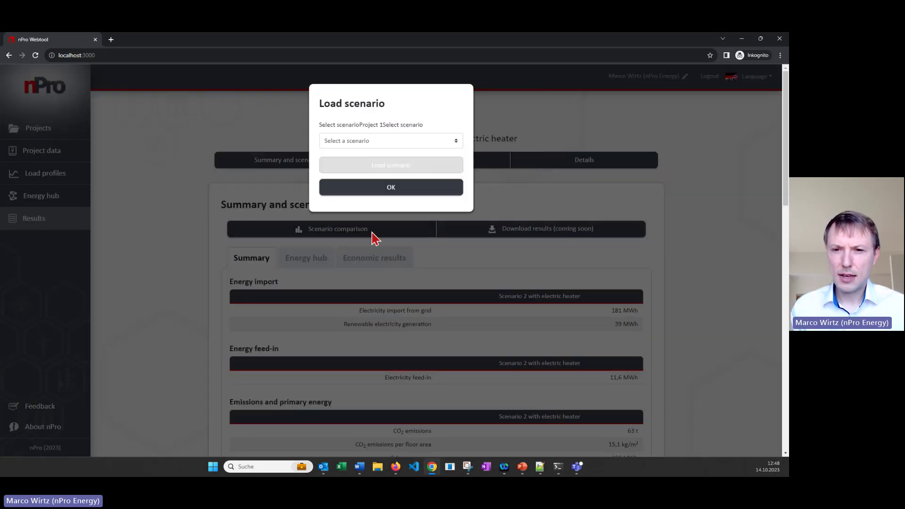
left_click(391, 141)
left_click(394, 151)
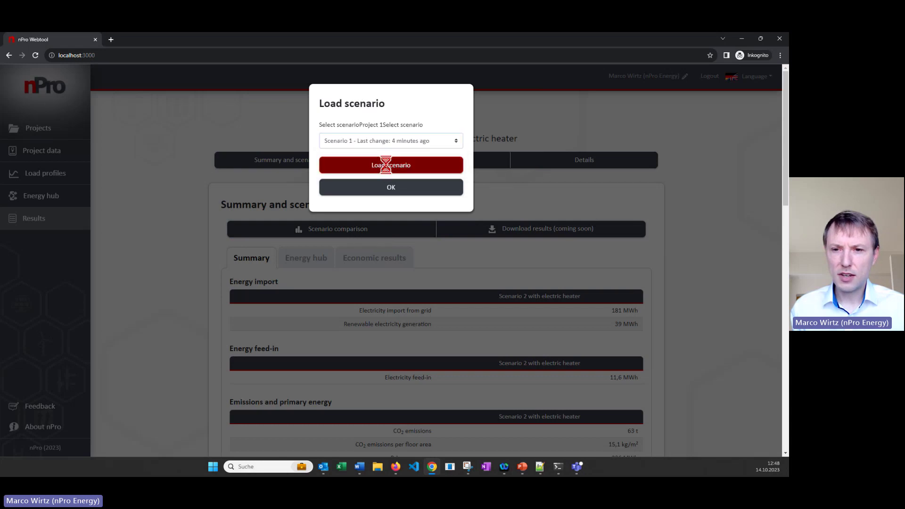
left_click(385, 166)
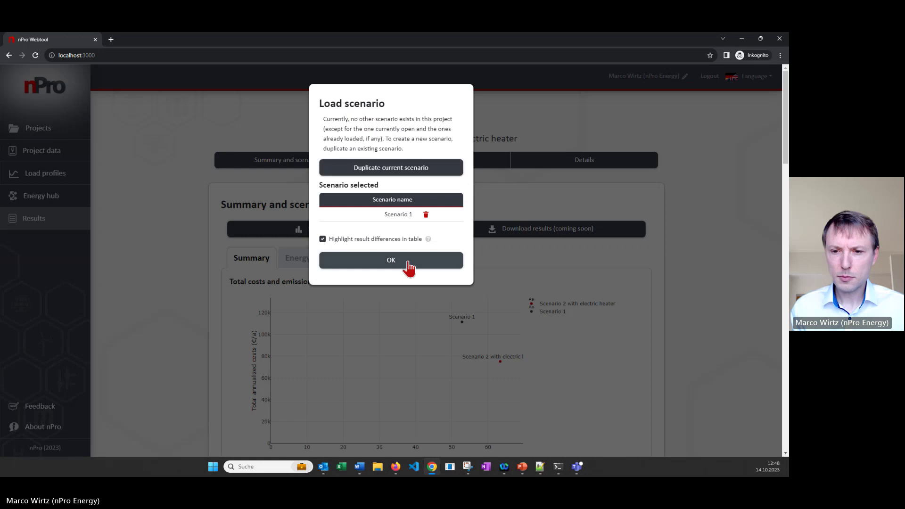
left_click(418, 267)
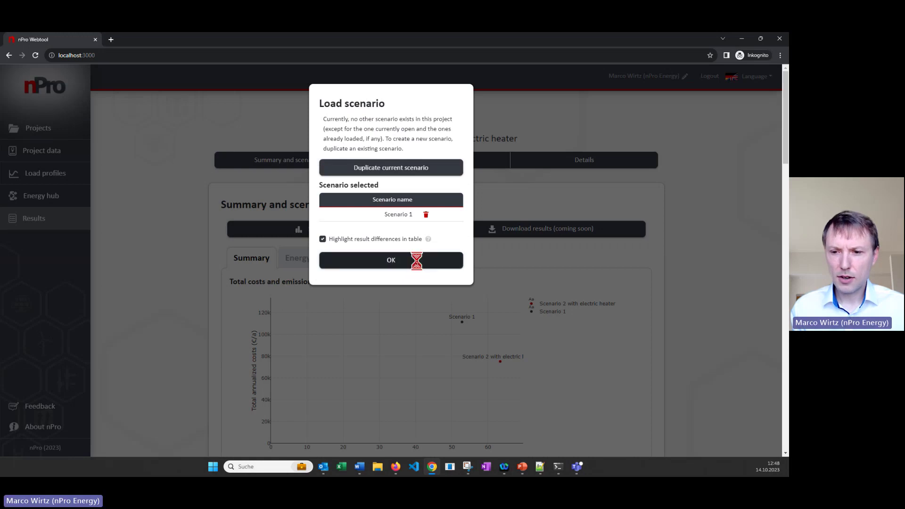
Compare both scenarios' total costs and emissions, energy import and feed-in, and primary energy in the summary.
scroll(419, 265, "down", 2)
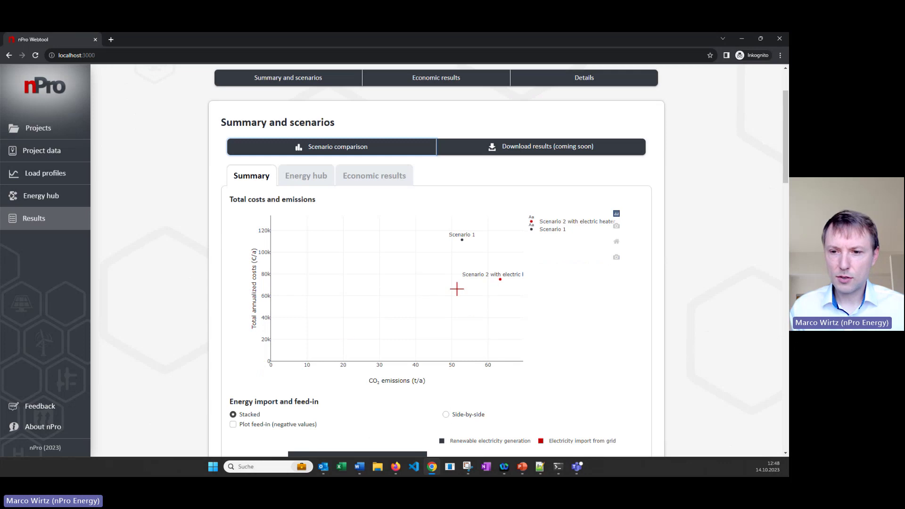
mouse_move(498, 286)
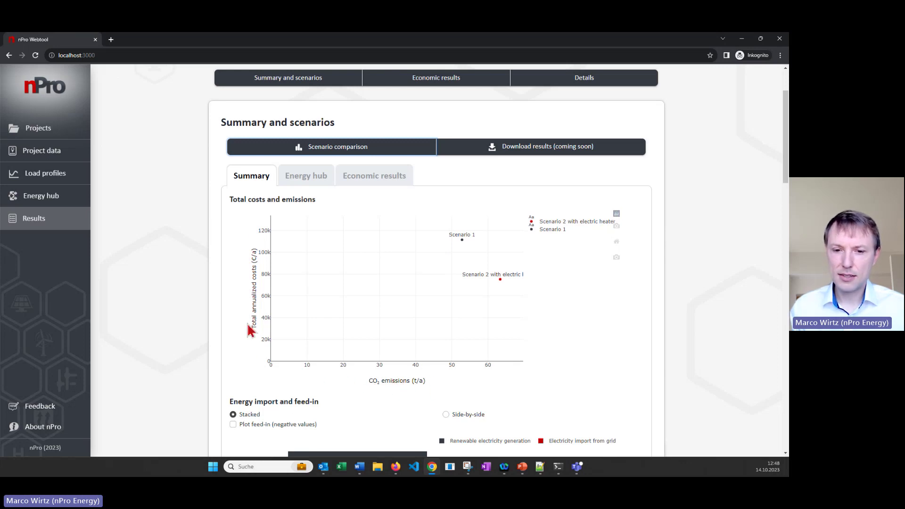
scroll(559, 309, "down", 3)
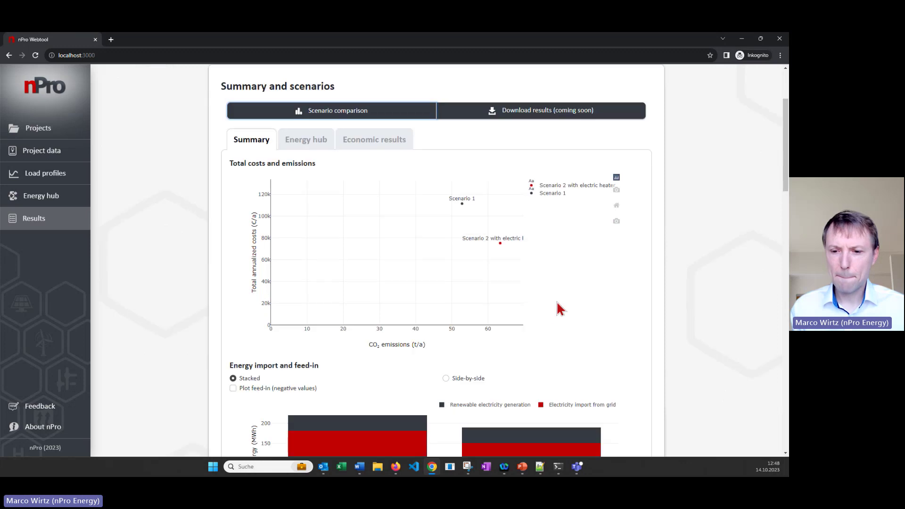
scroll(560, 309, "down", 1)
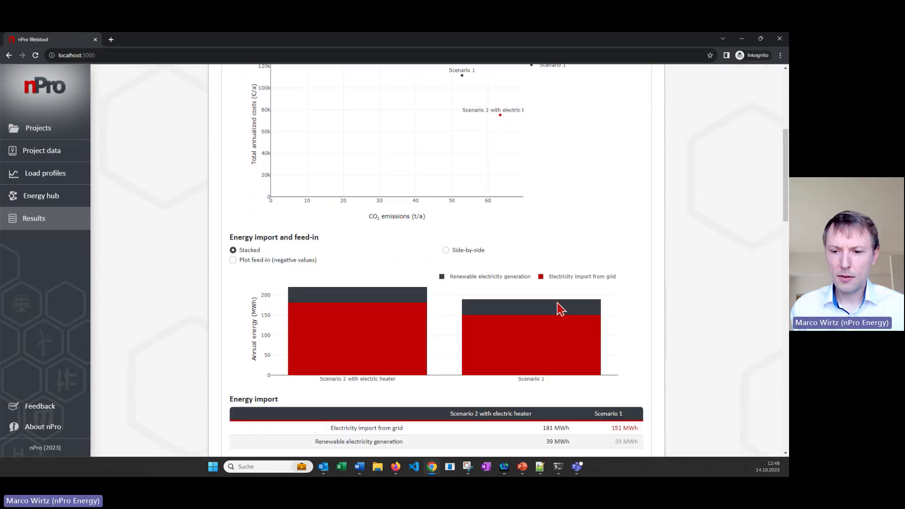
scroll(474, 336, "down", 2)
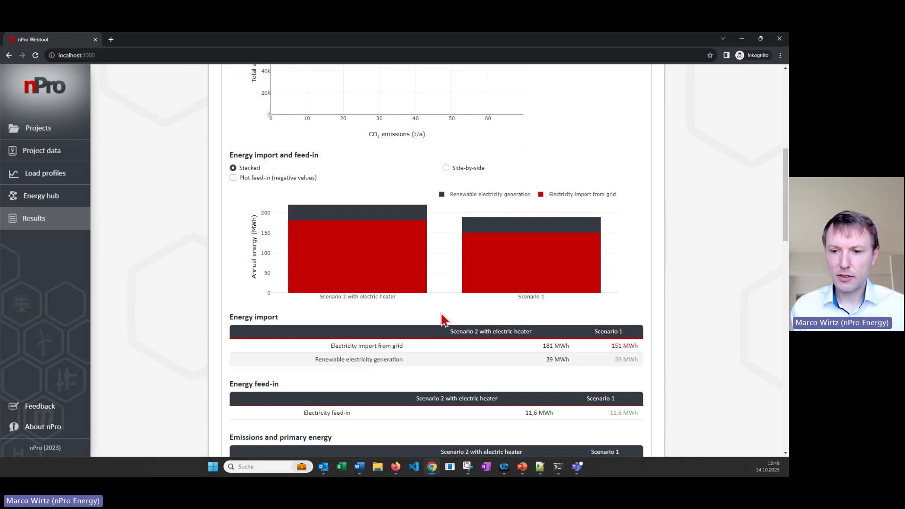
scroll(443, 320, "down", 1)
scroll(443, 319, "down", 1)
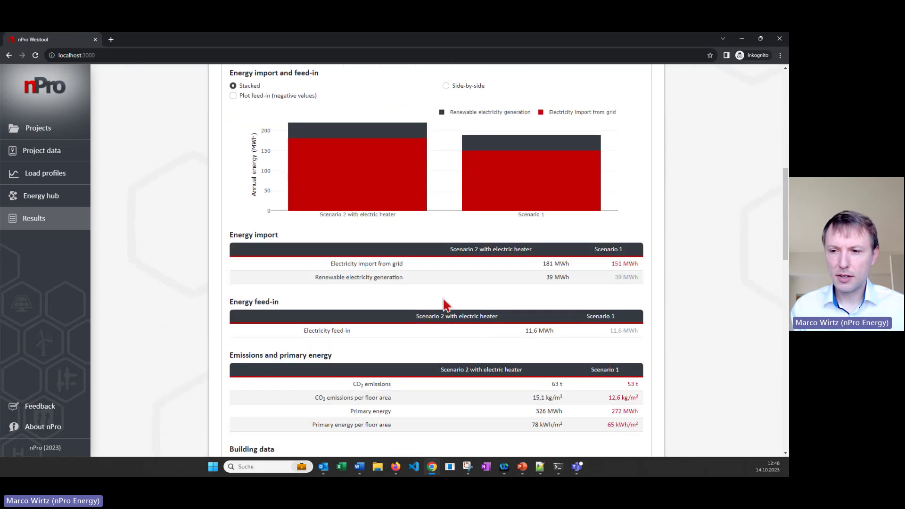
scroll(447, 304, "down", 1)
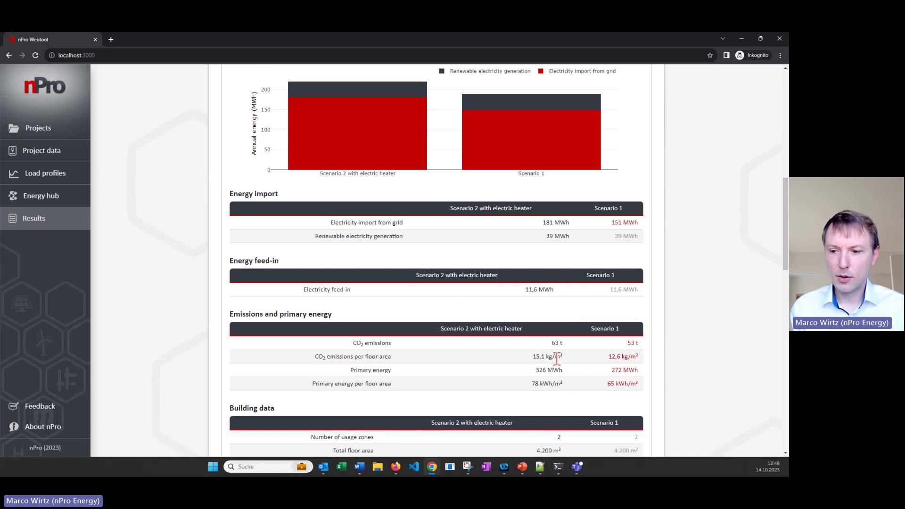
Show the economic results comparison and examine the cost overview chart and the summary of investment annuity, costs and cash flow.
scroll(551, 357, "up", 10)
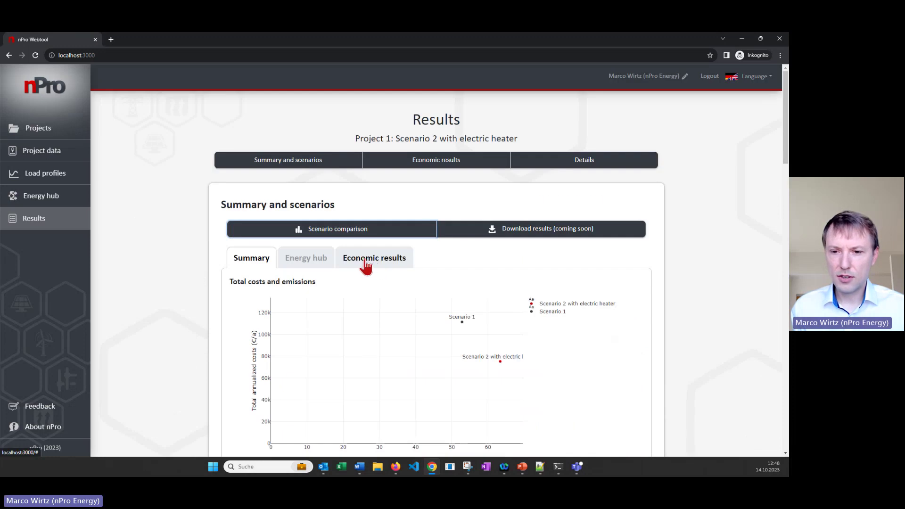
left_click(366, 262)
scroll(436, 354, "down", 4)
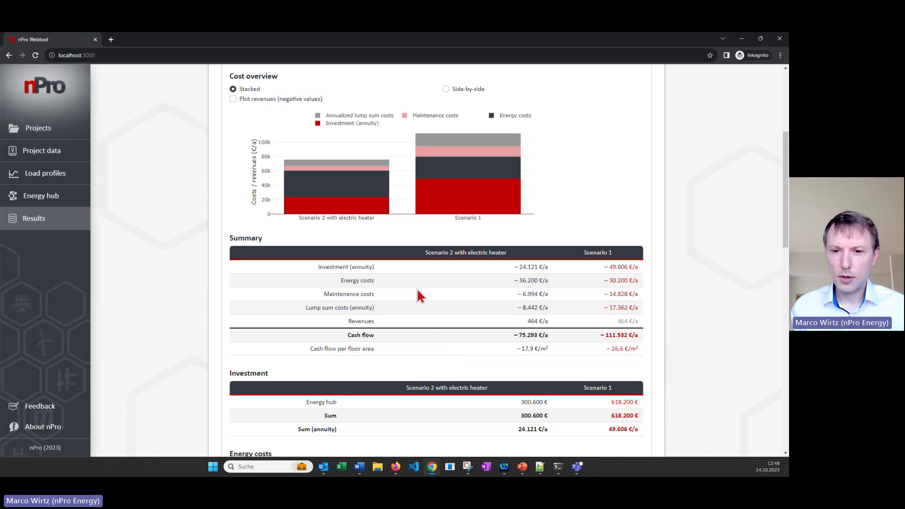
mouse_move(334, 181)
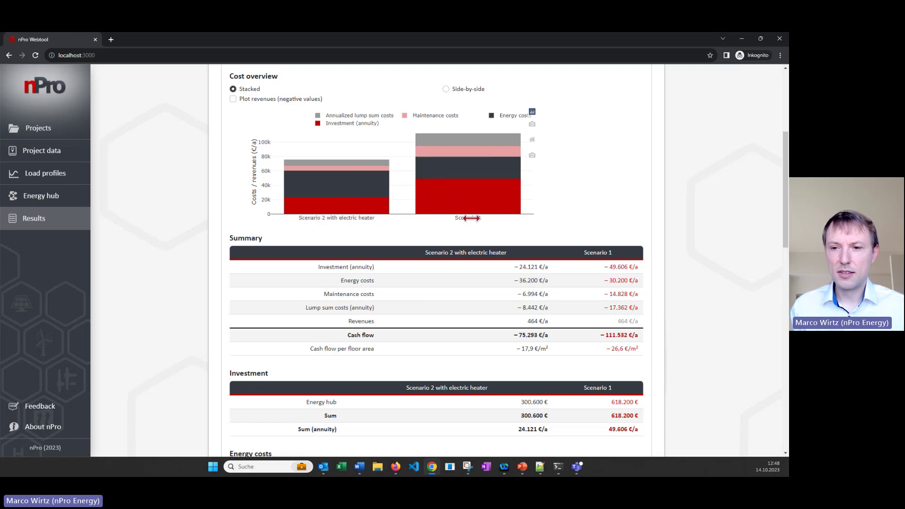
mouse_move(464, 202)
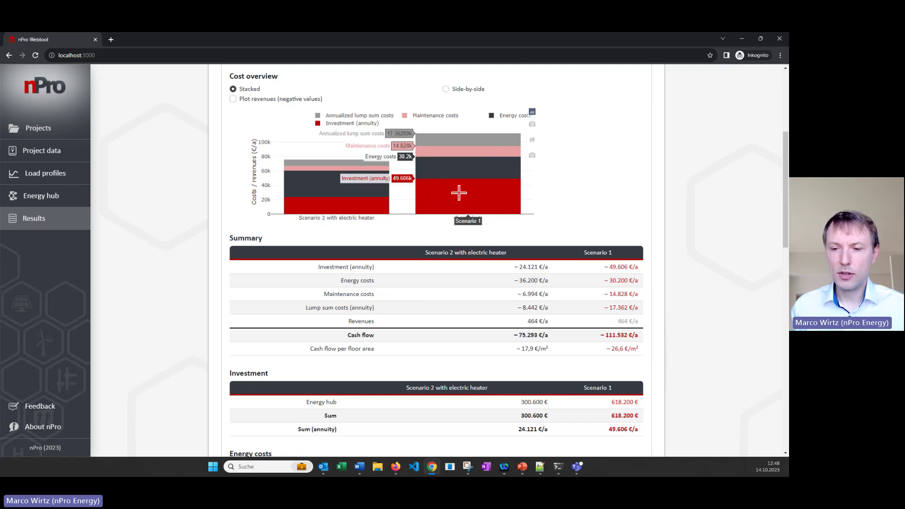
scroll(450, 268, "down", 1)
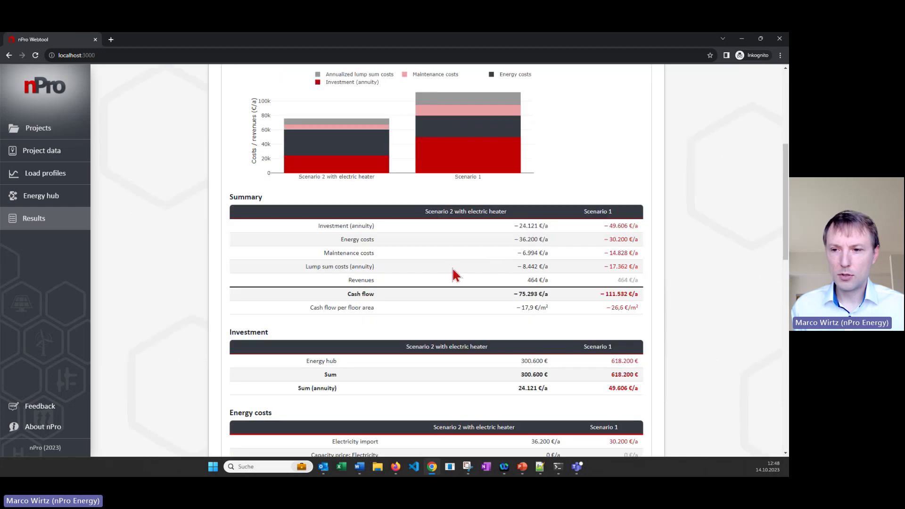
left_click_drag(520, 228, 556, 235)
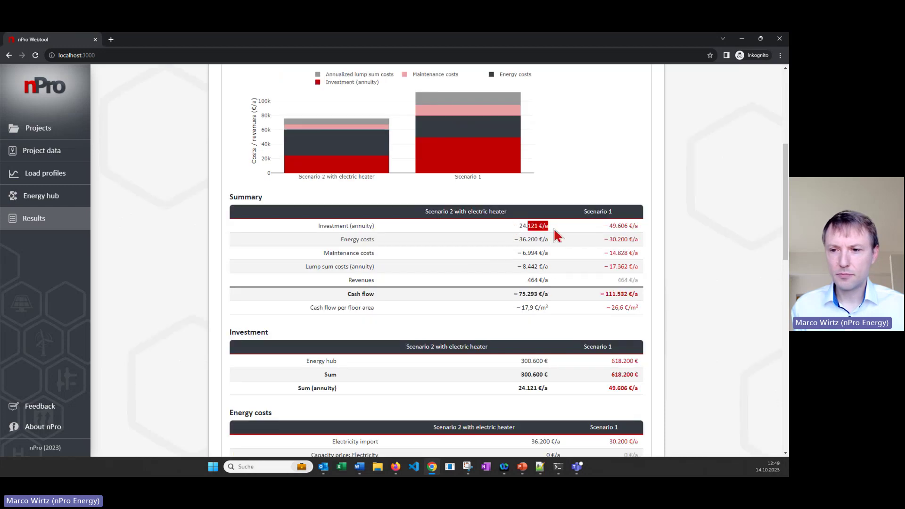
left_click(556, 236)
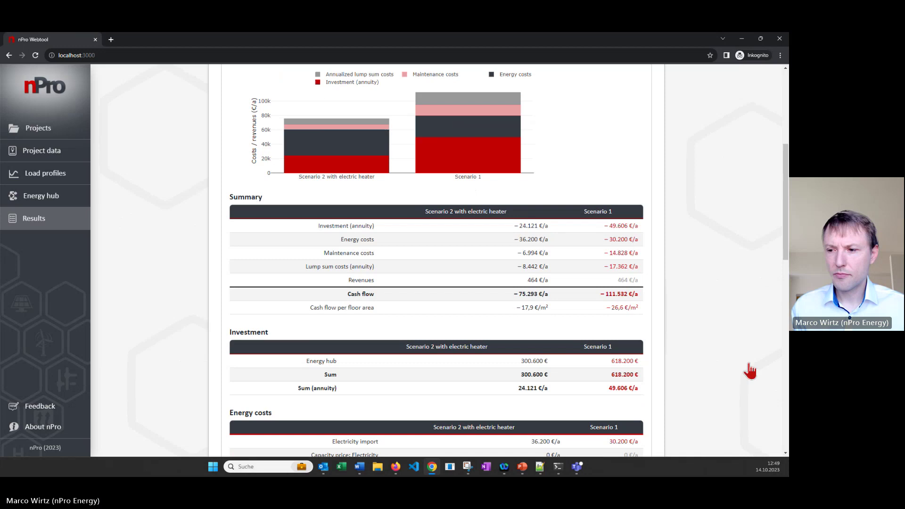